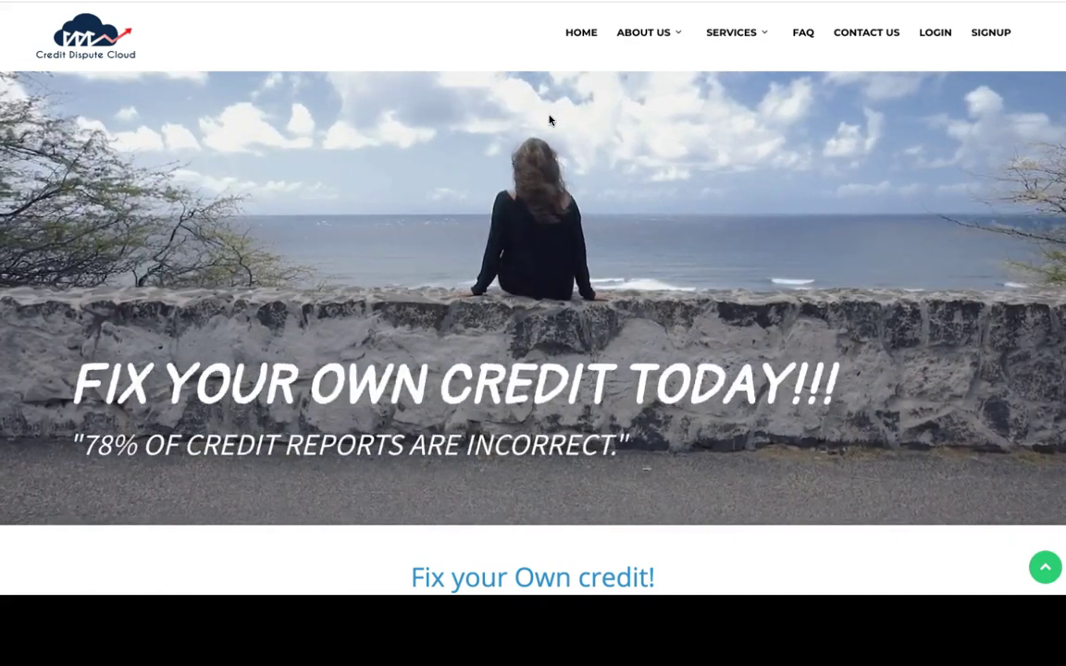
Open the Create your account form and scroll to the card logos, terms and Sign Up button
click(984, 36)
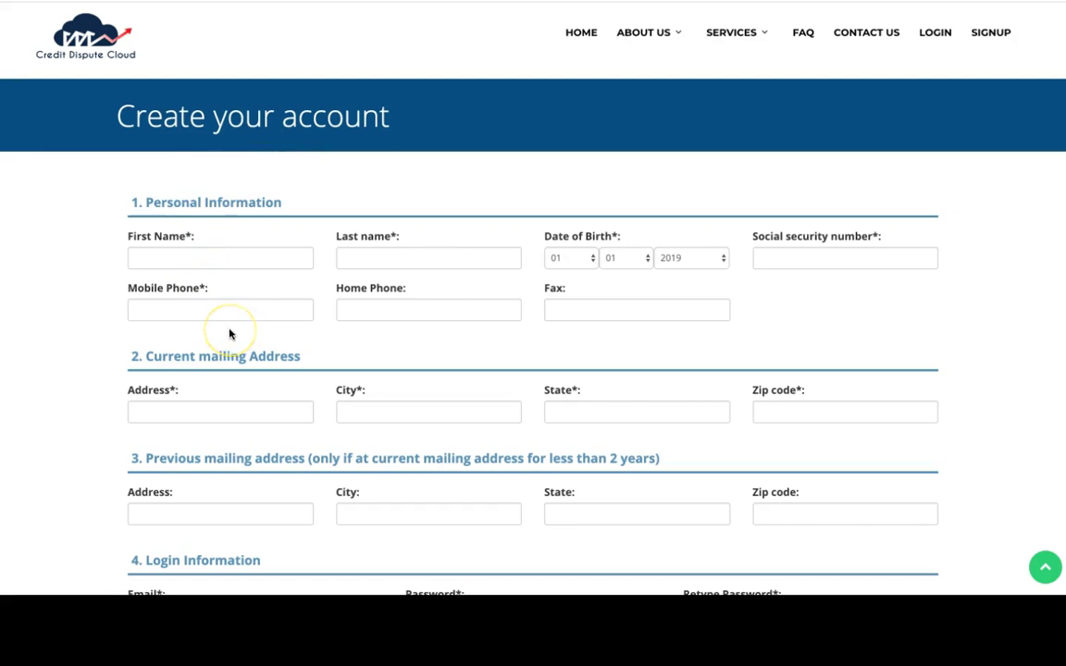
scroll(231, 334, down, 2)
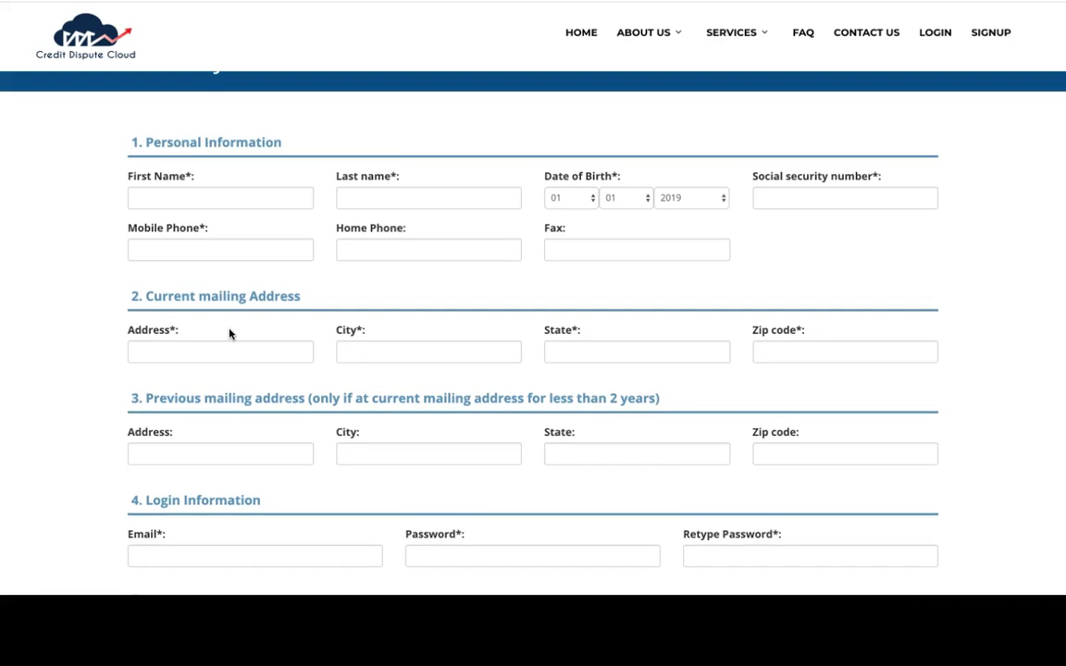
scroll(230, 334, down, 2)
scroll(230, 334, down, 2)
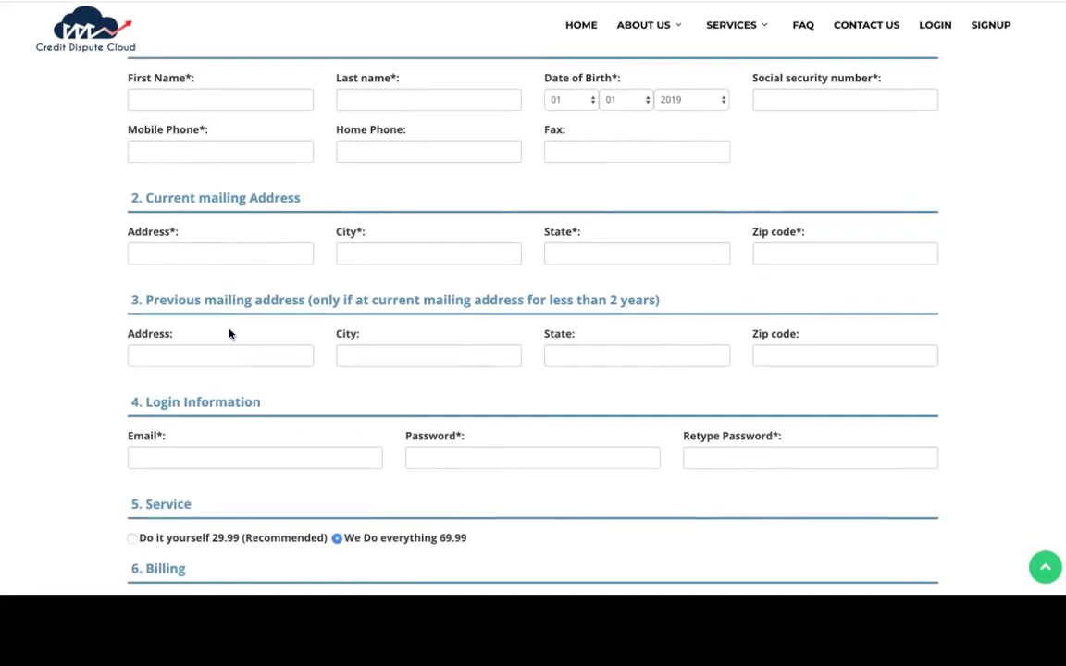
scroll(230, 334, down, 15)
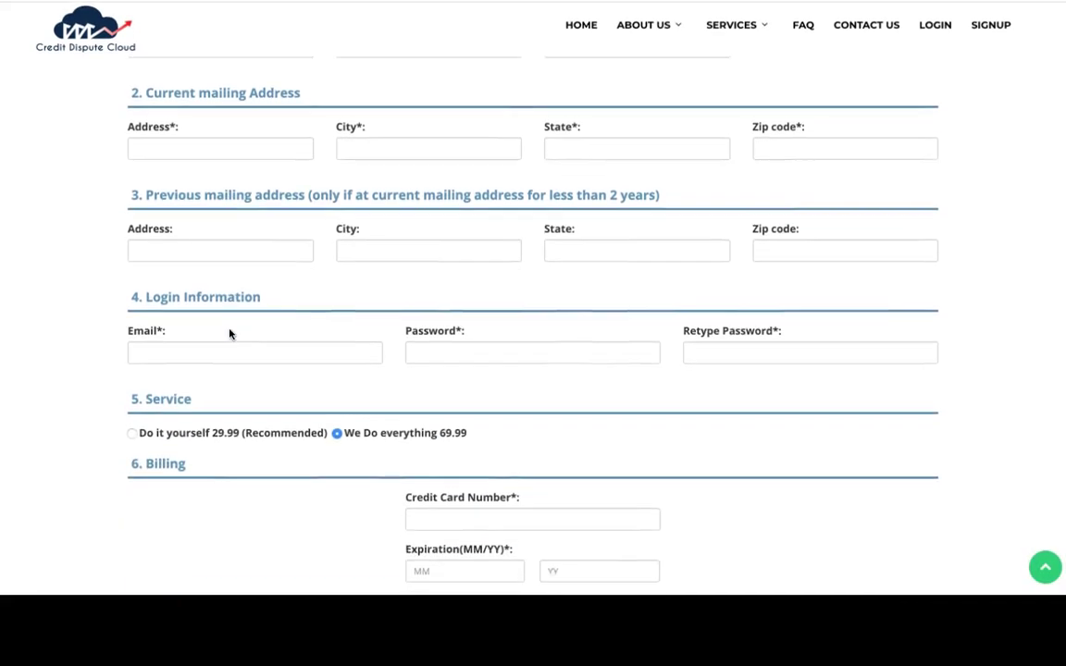
scroll(278, 278, down, 1)
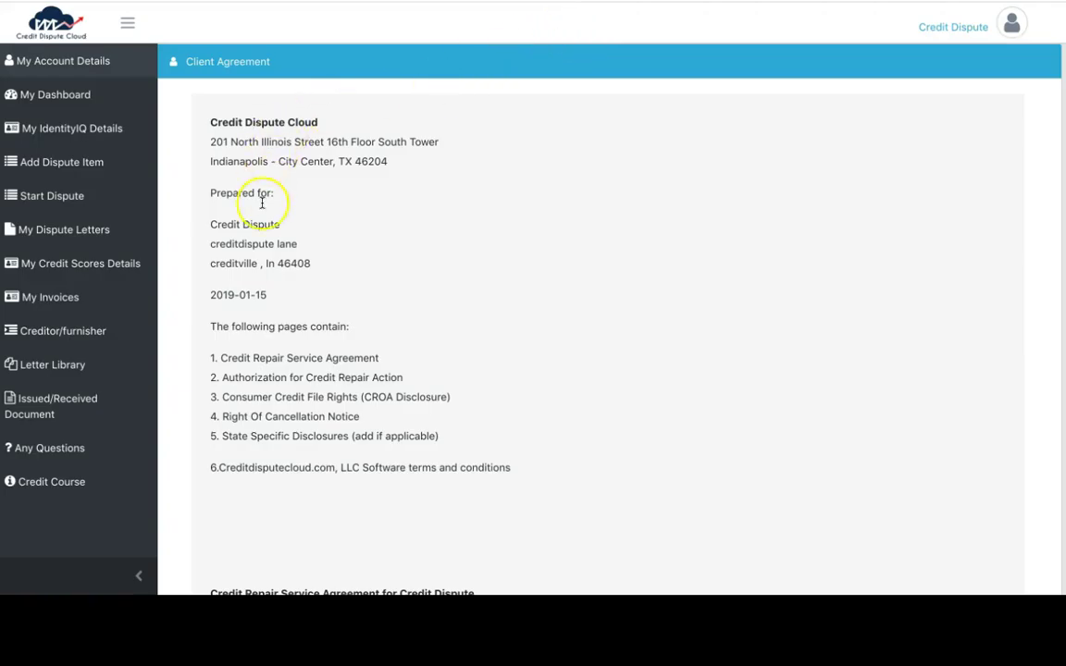
Scroll the Client Agreement down to the acknowledgment notice and the empty Digital Signature box
scroll(262, 202, down, 2)
scroll(262, 203, up, 2)
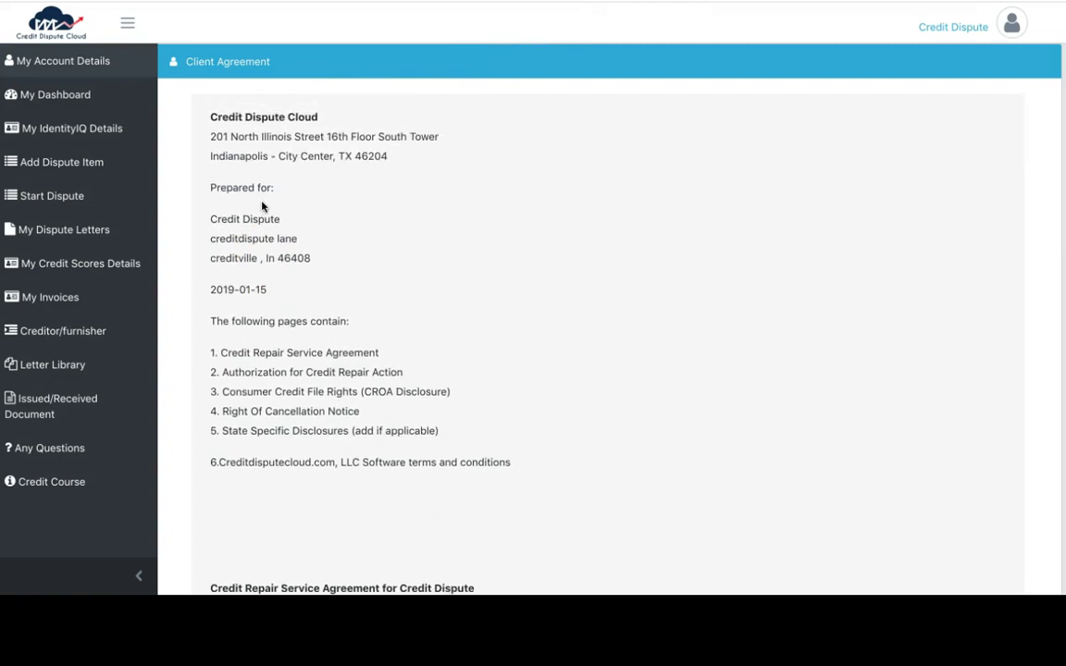
scroll(261, 205, down, 1)
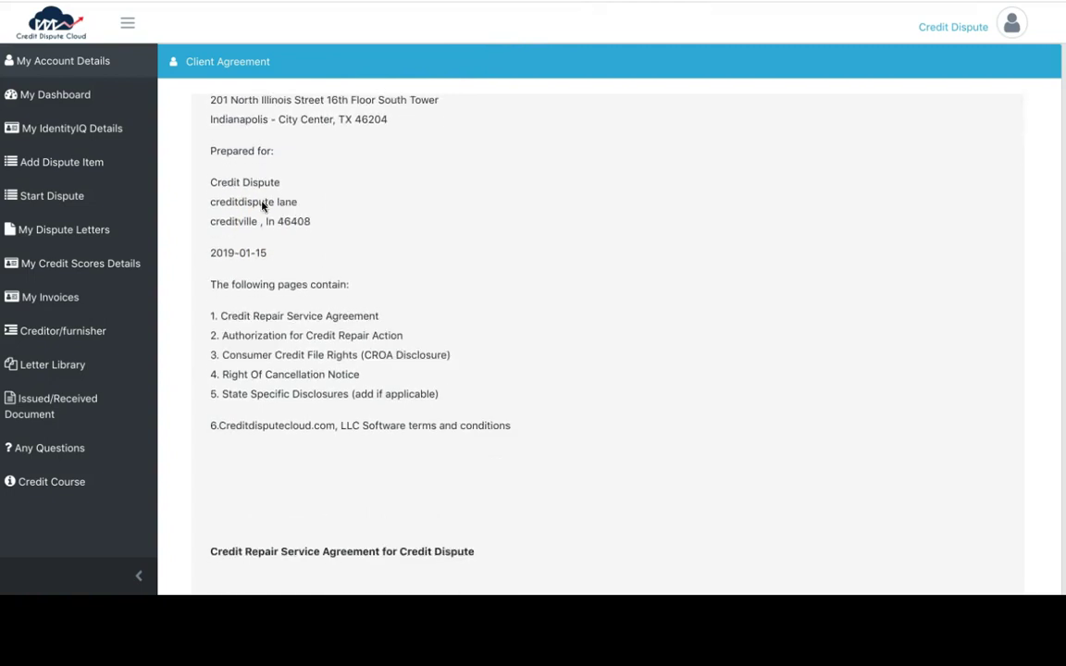
scroll(262, 205, down, 2)
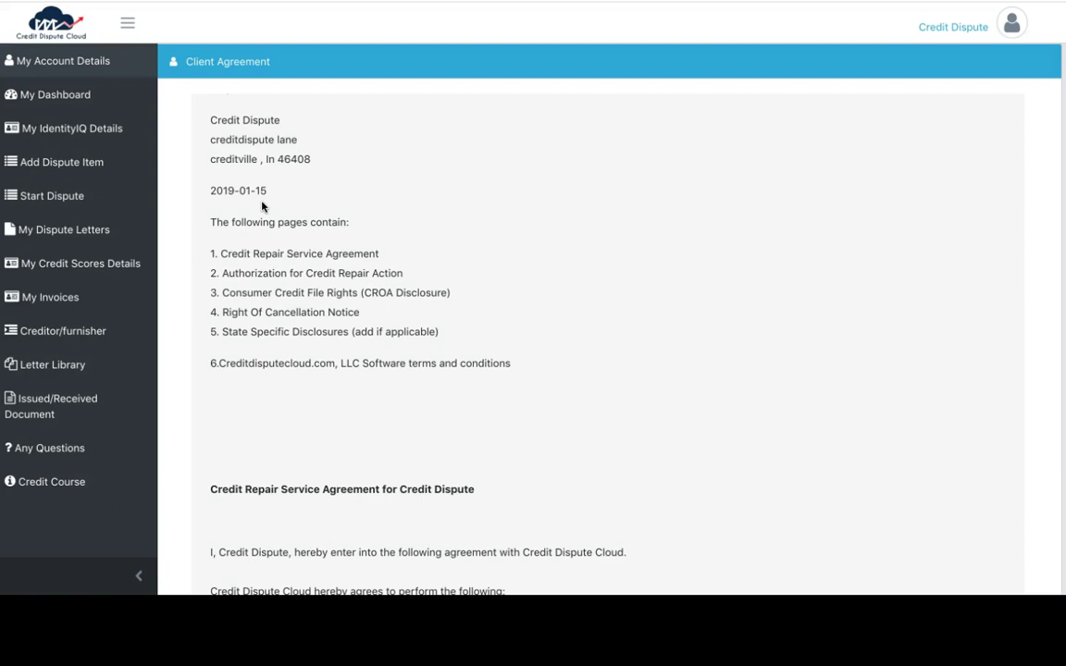
scroll(262, 205, down, 7)
scroll(262, 205, down, 10)
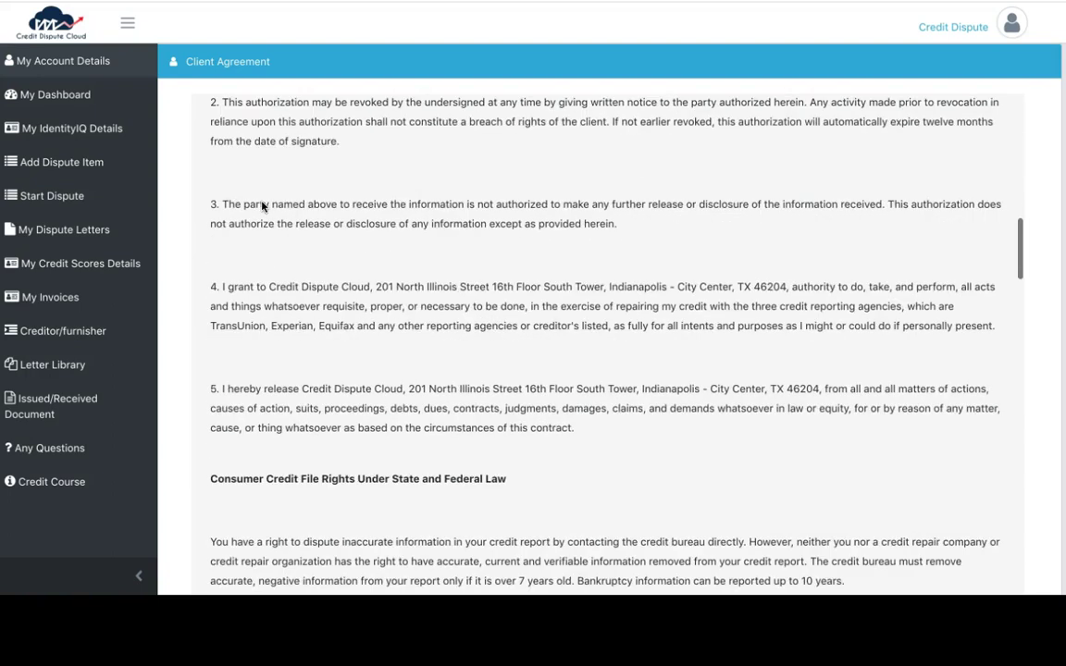
scroll(261, 205, down, 15)
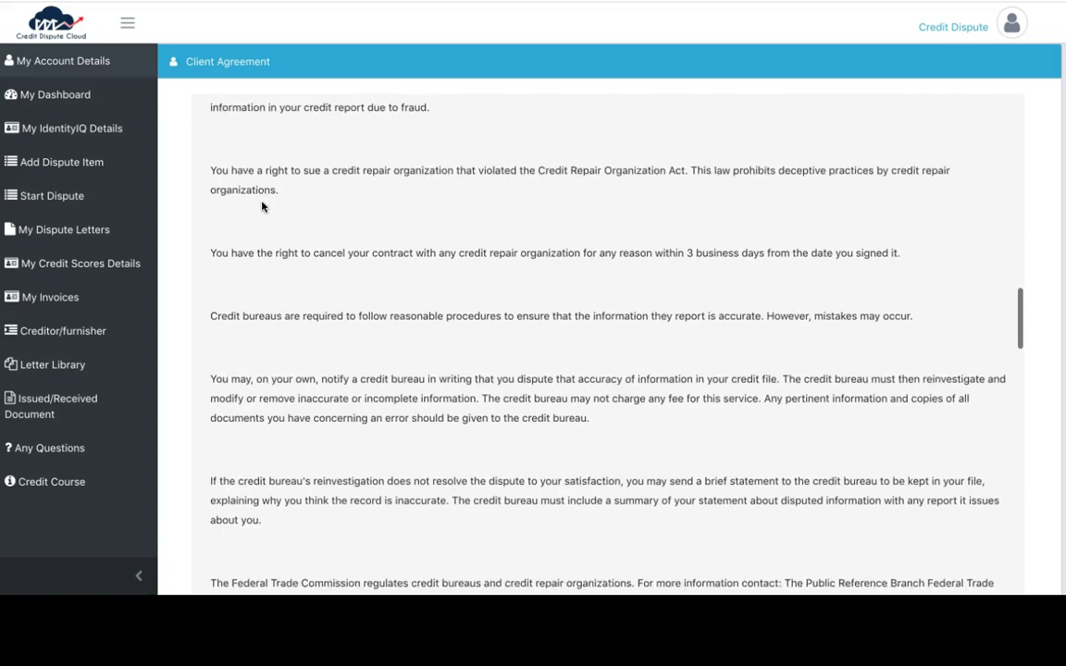
scroll(262, 206, down, 15)
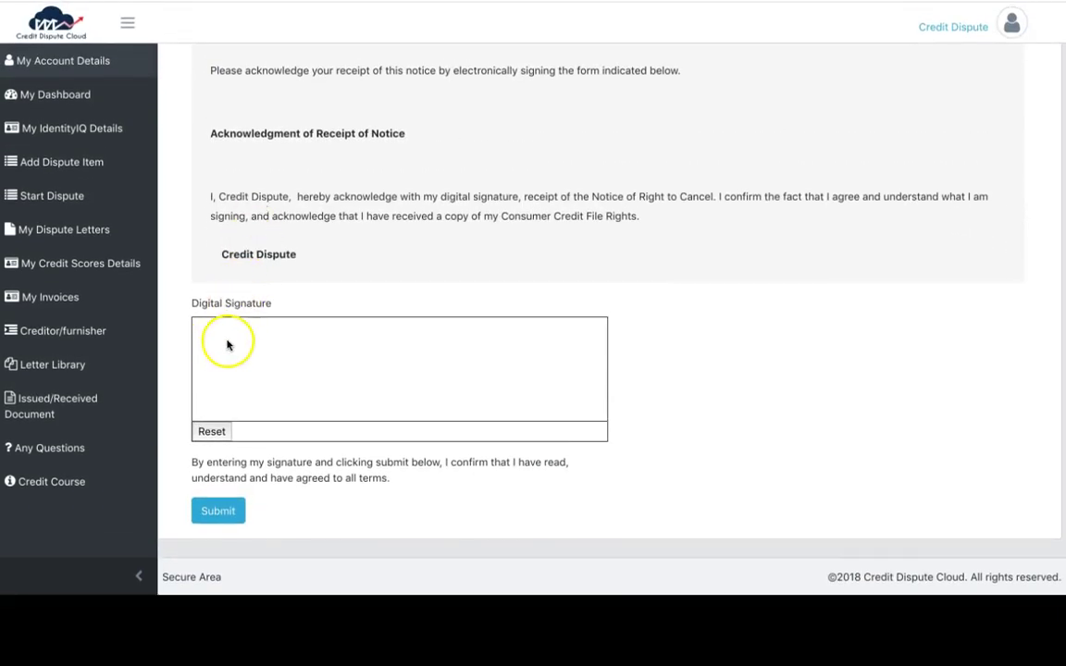
Draw a signature in the Digital Signature box and submit the client agreement
mouse_move(247, 347)
mouse_down()
mouse_move(213, 369)
mouse_move(269, 376)
mouse_move(309, 364)
mouse_move(334, 374)
mouse_move(450, 361)
mouse_move(513, 376)
mouse_up()
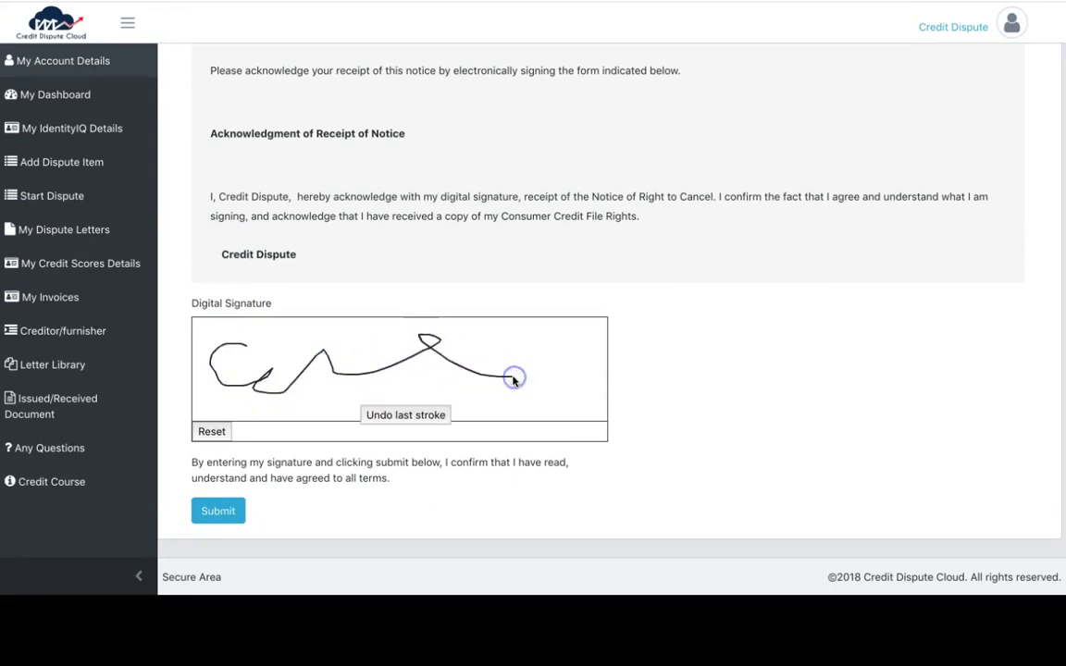
click(234, 507)
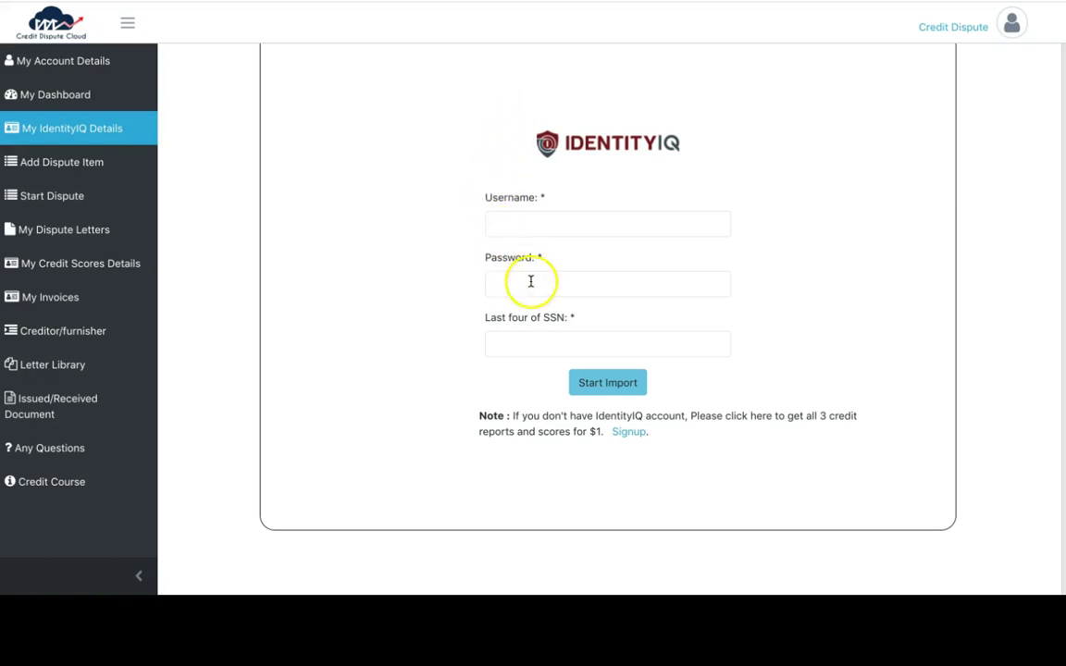
Preview IdentityIQ signup, then enter the IdentityIQ username, password and SSN last four, and start the import
click(628, 433)
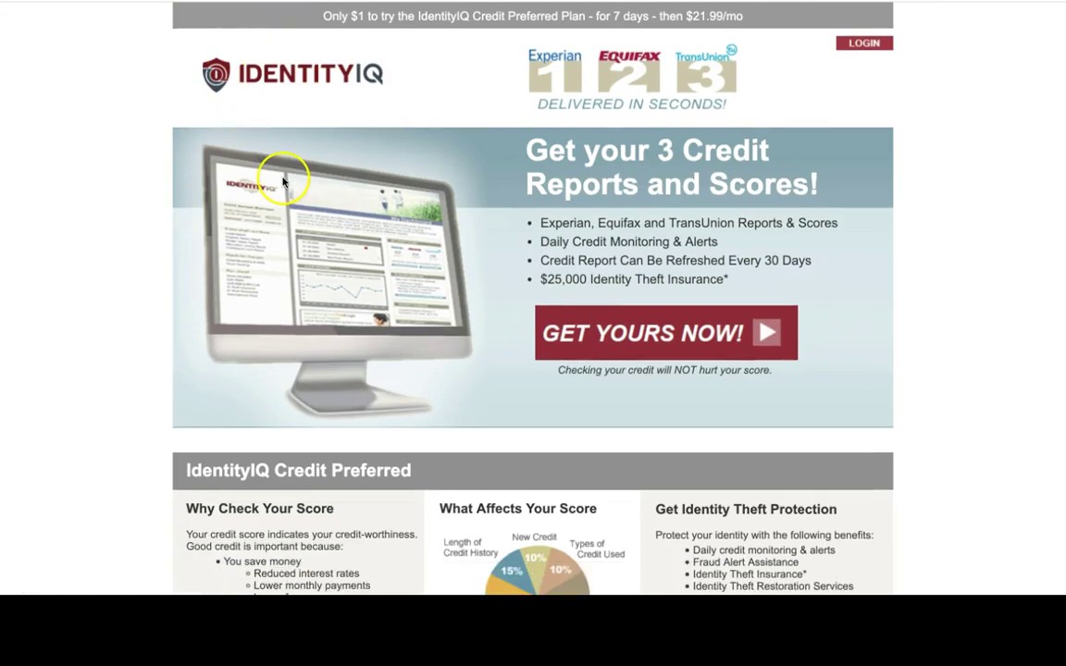
key(ctrl+w)
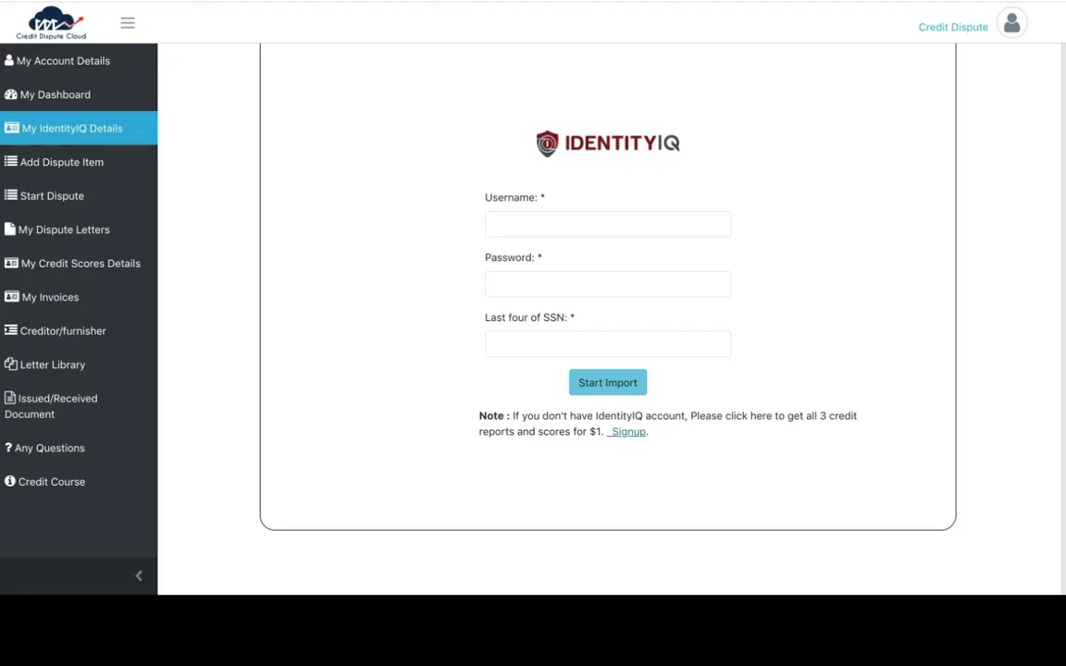
click(497, 219)
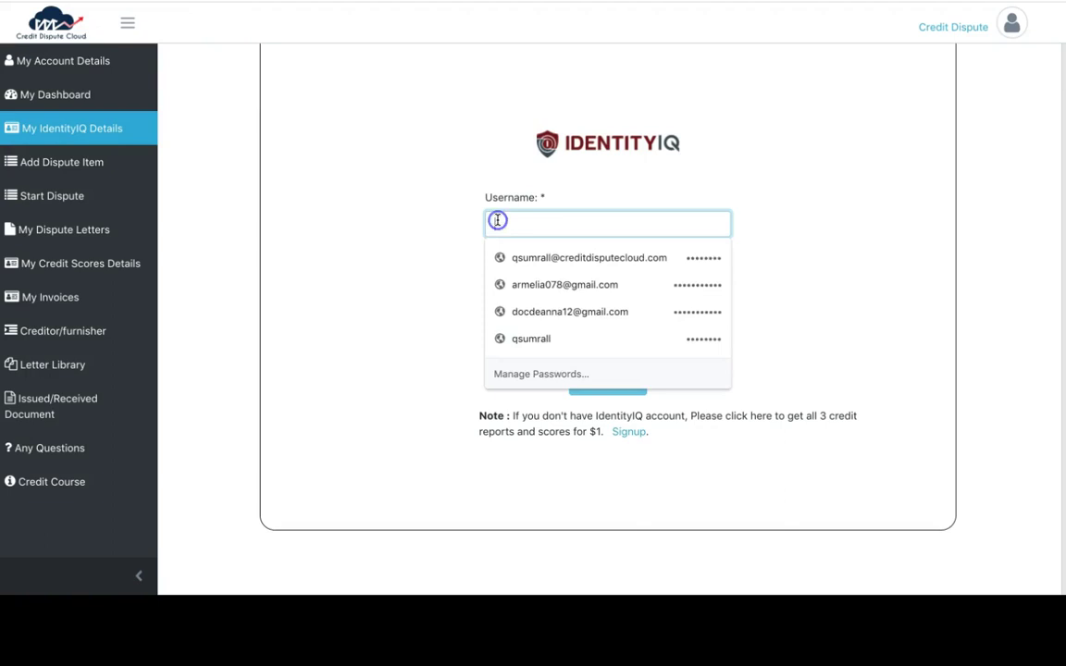
text(creditdispute)
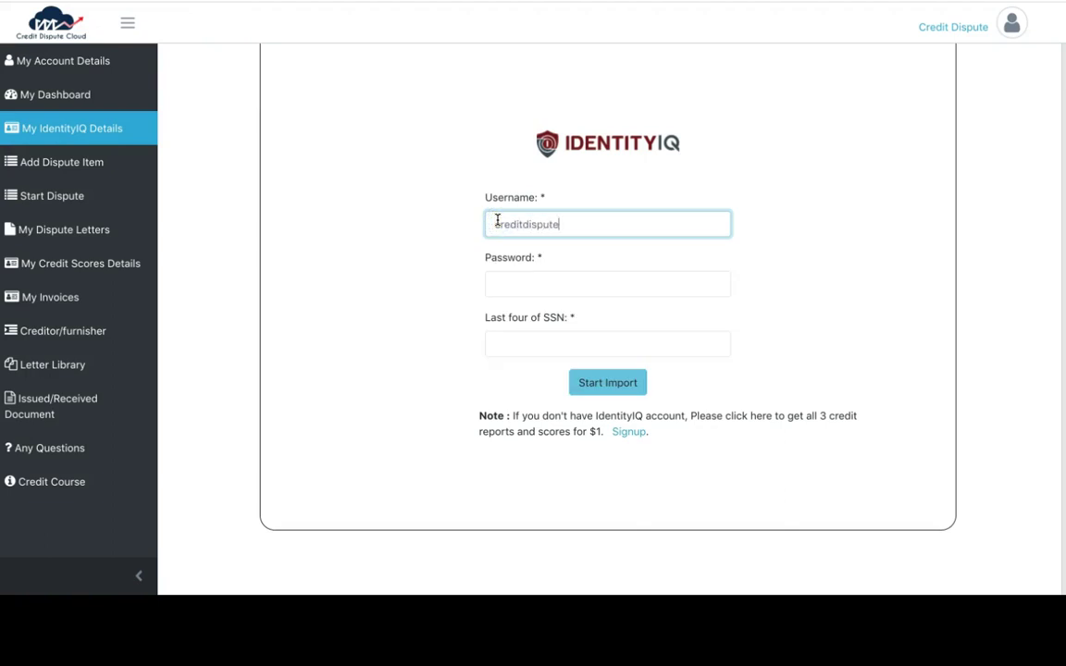
key(Tab)
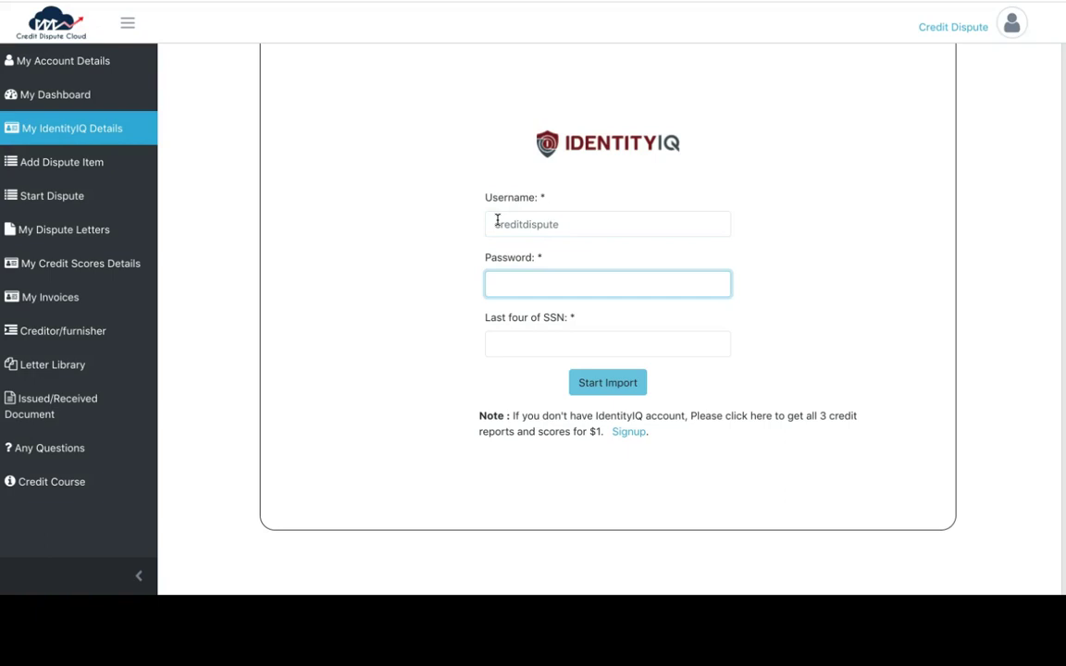
text(********)
key(Tab)
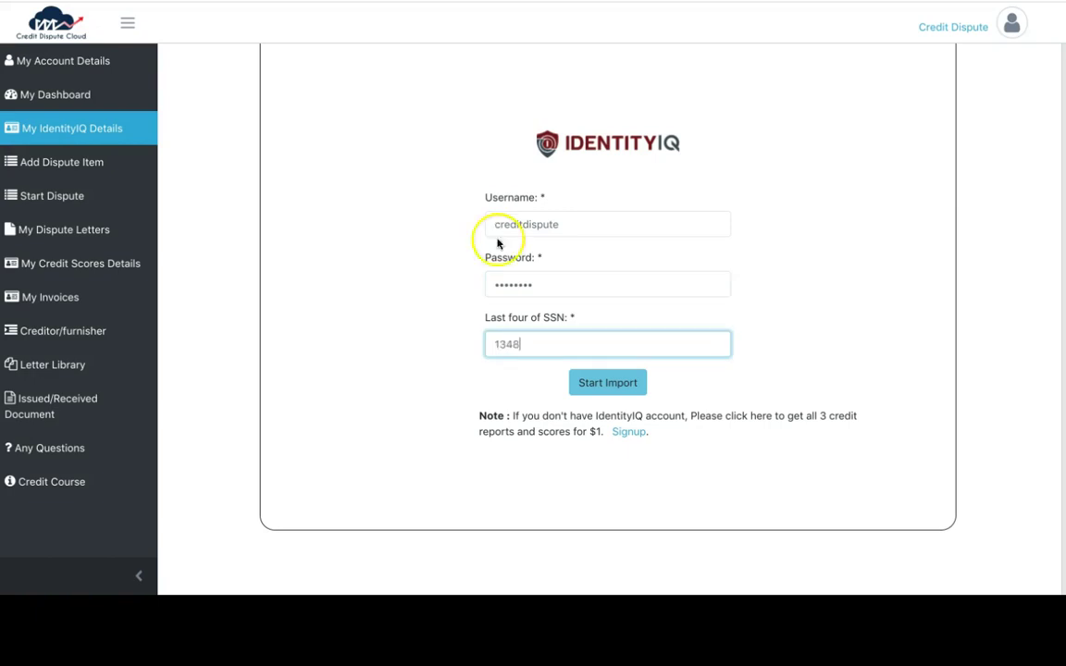
click(610, 389)
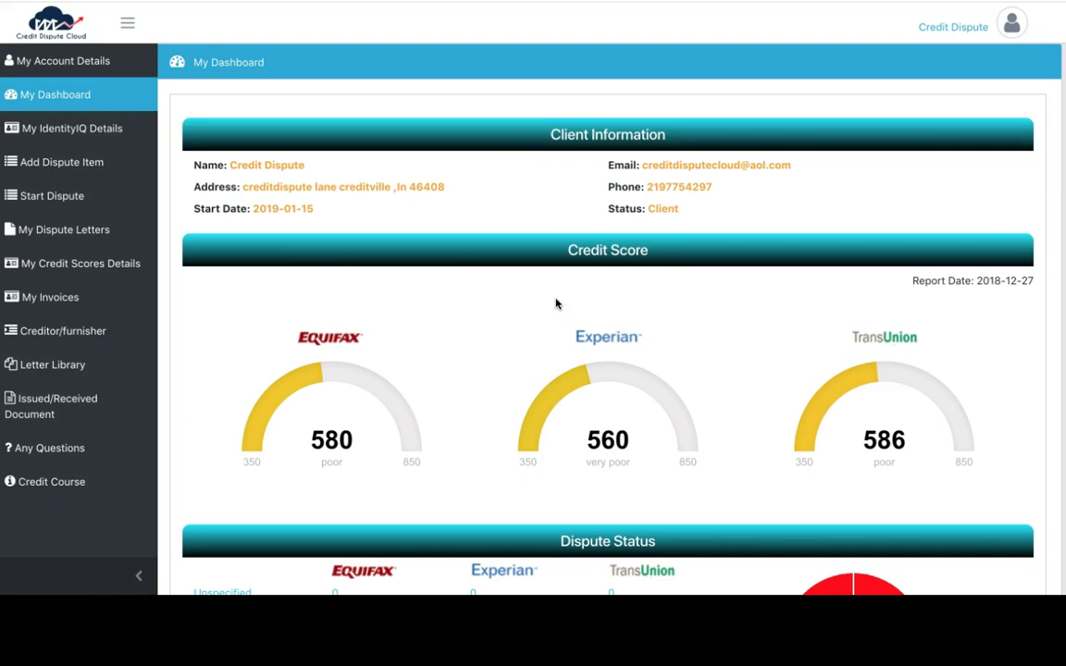
Scroll My Dashboard down to the Dispute Status table listing 8 negative items
scroll(556, 304, down, 2)
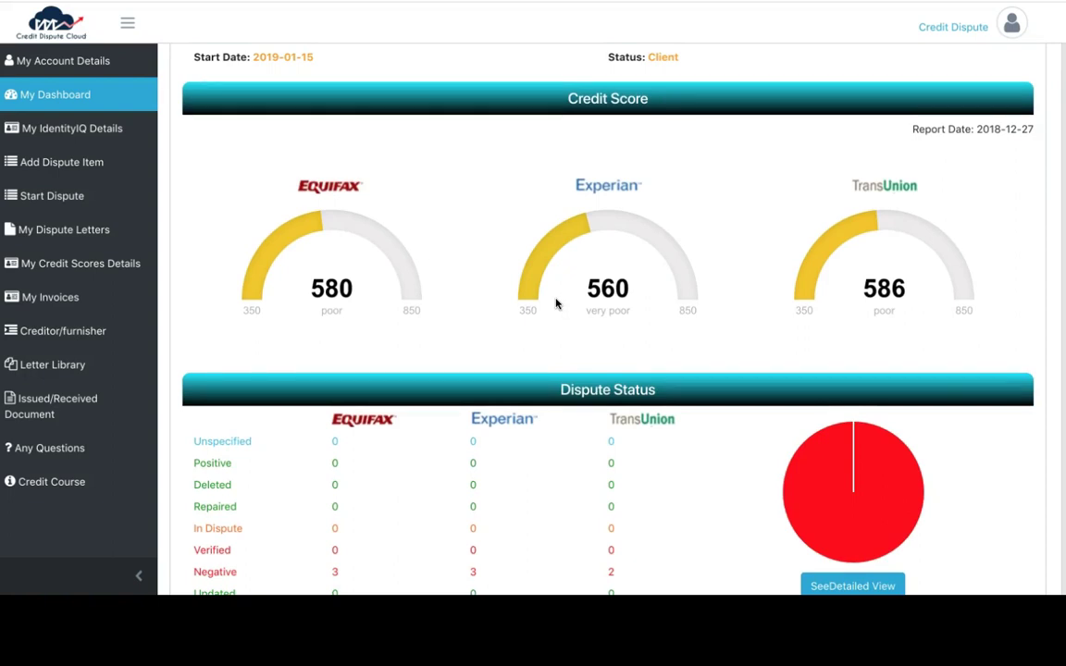
scroll(556, 303, down, 2)
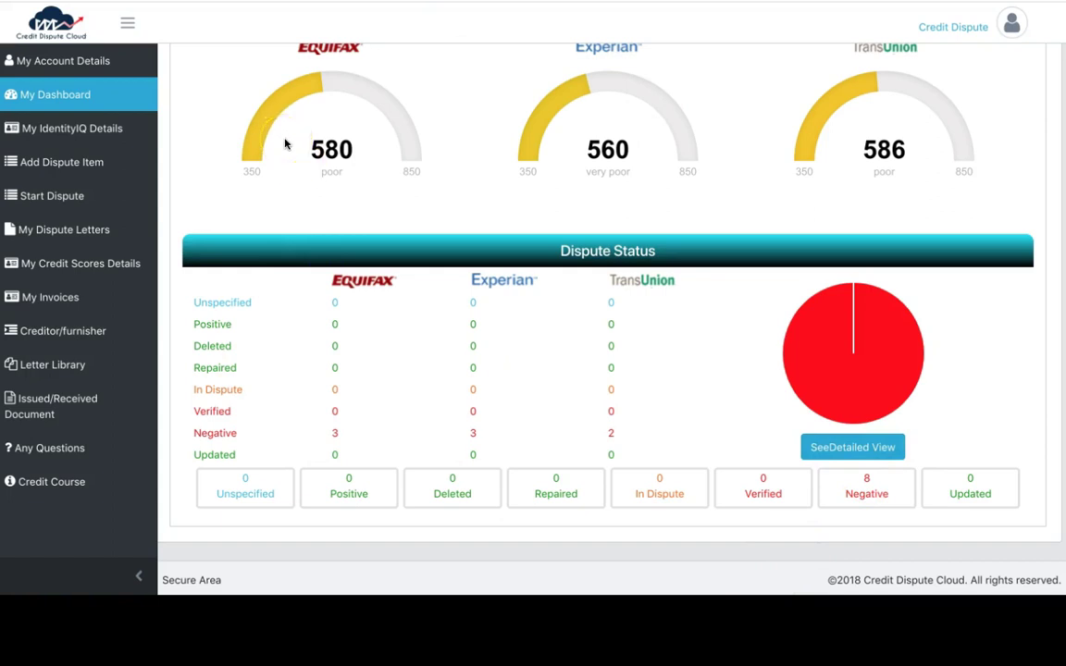
click(72, 500)
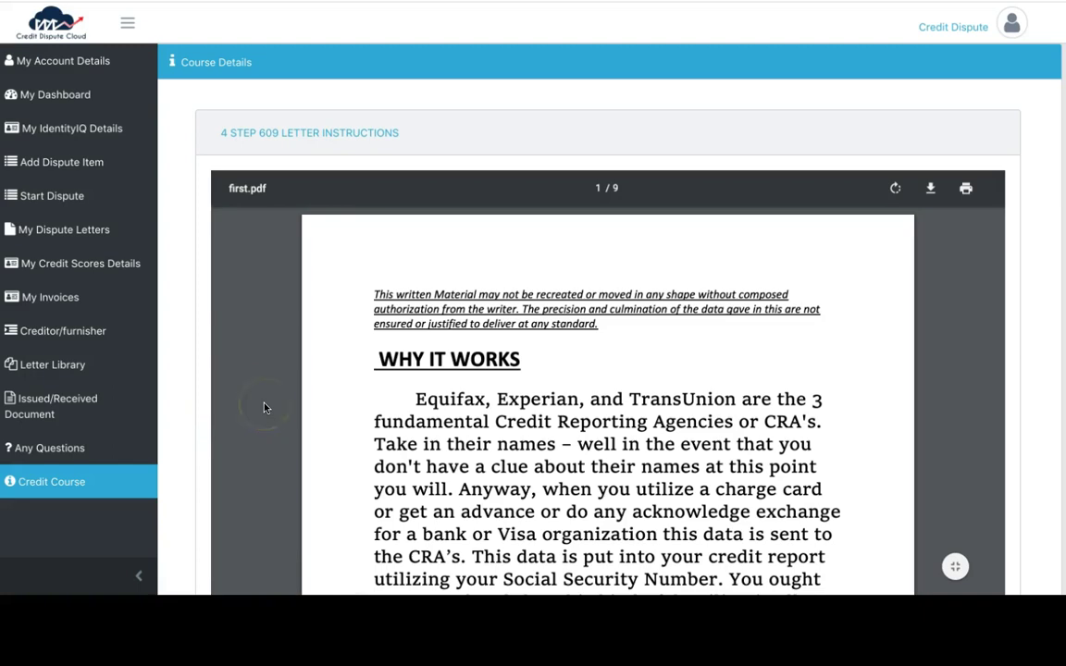
scroll(264, 408, down, 8)
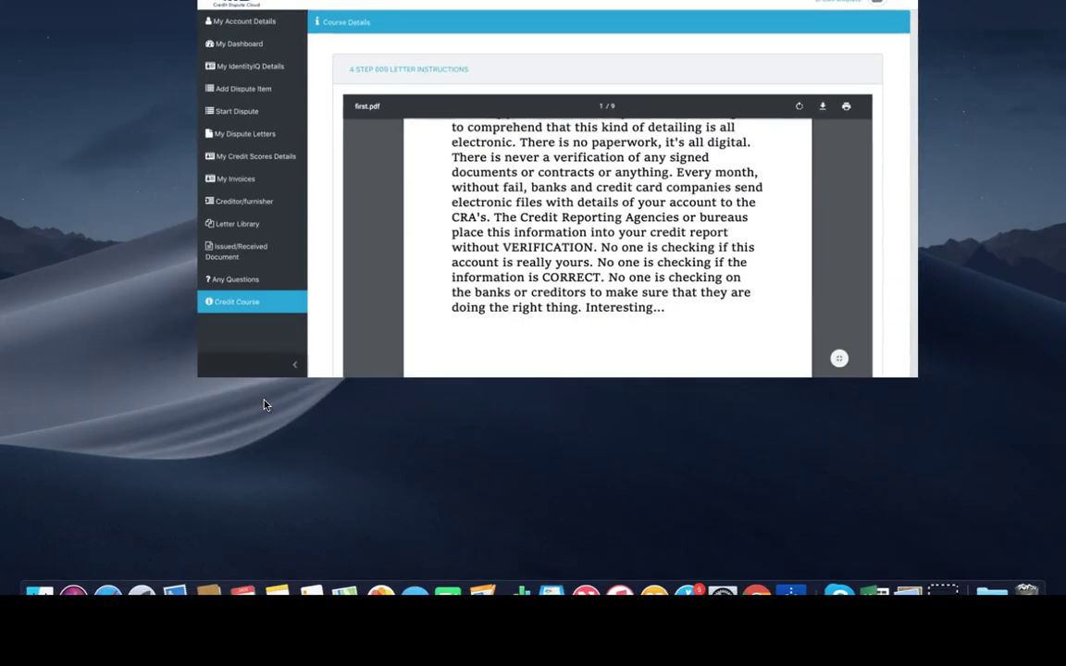
scroll(409, 156, down, 4)
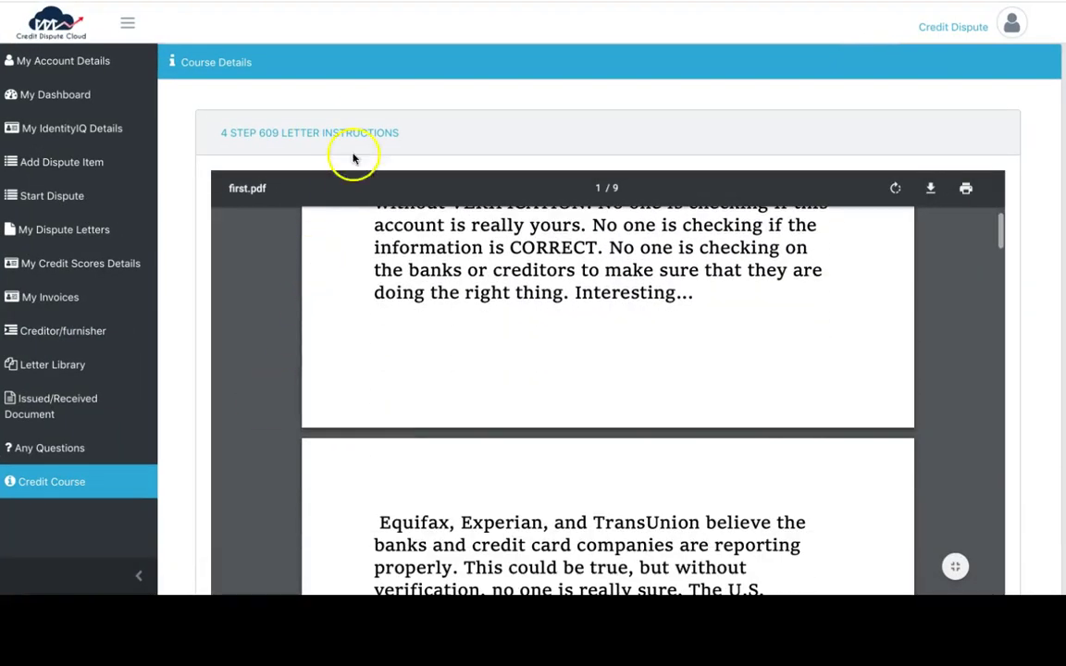
scroll(362, 124, down, 3)
scroll(380, 333, down, 4)
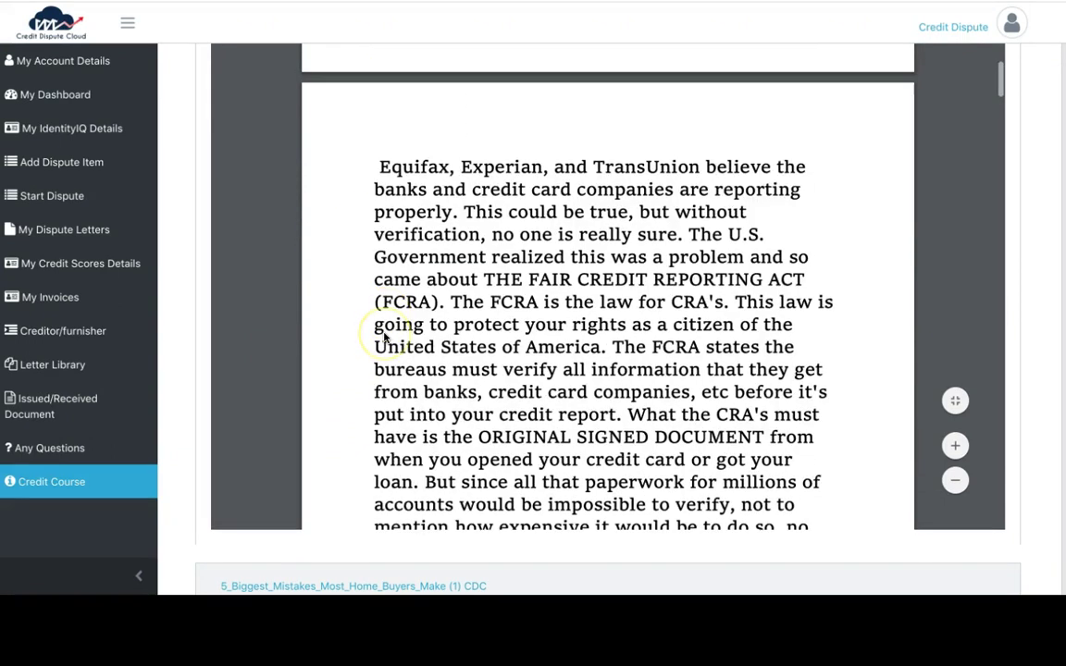
scroll(384, 337, up, 1)
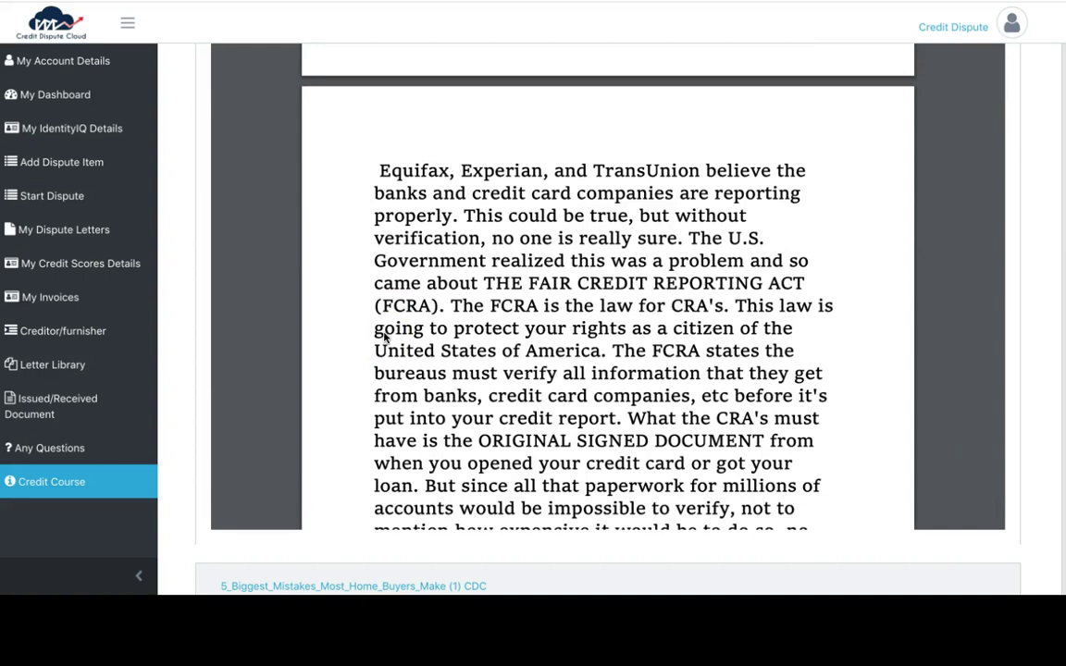
scroll(384, 338, down, 4)
scroll(384, 338, down, 4)
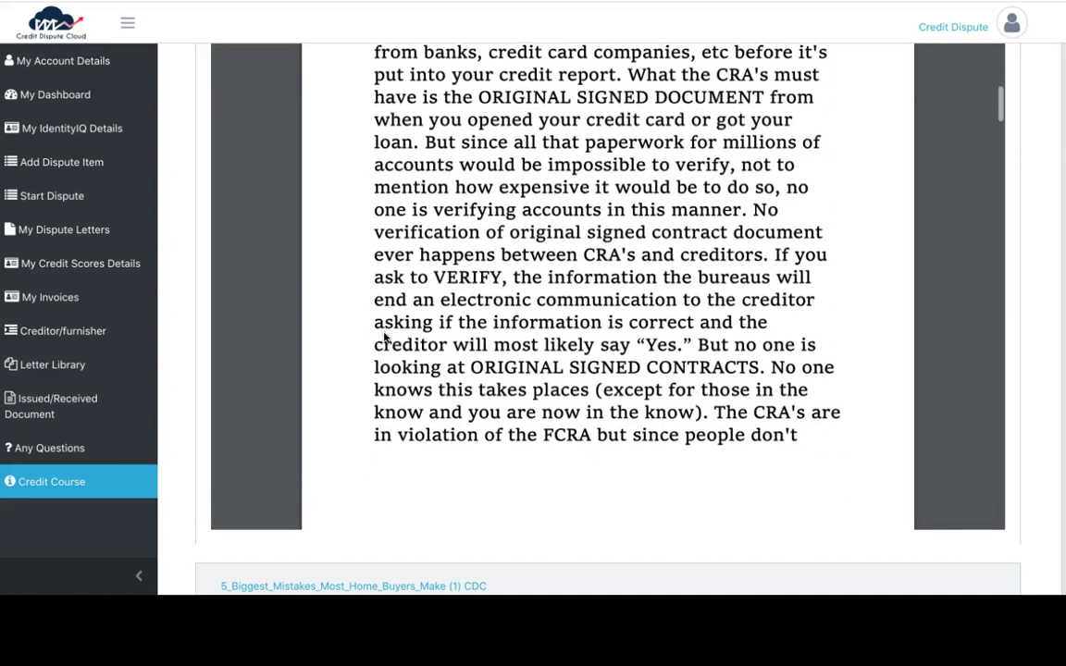
scroll(384, 338, down, 4)
scroll(384, 337, down, 5)
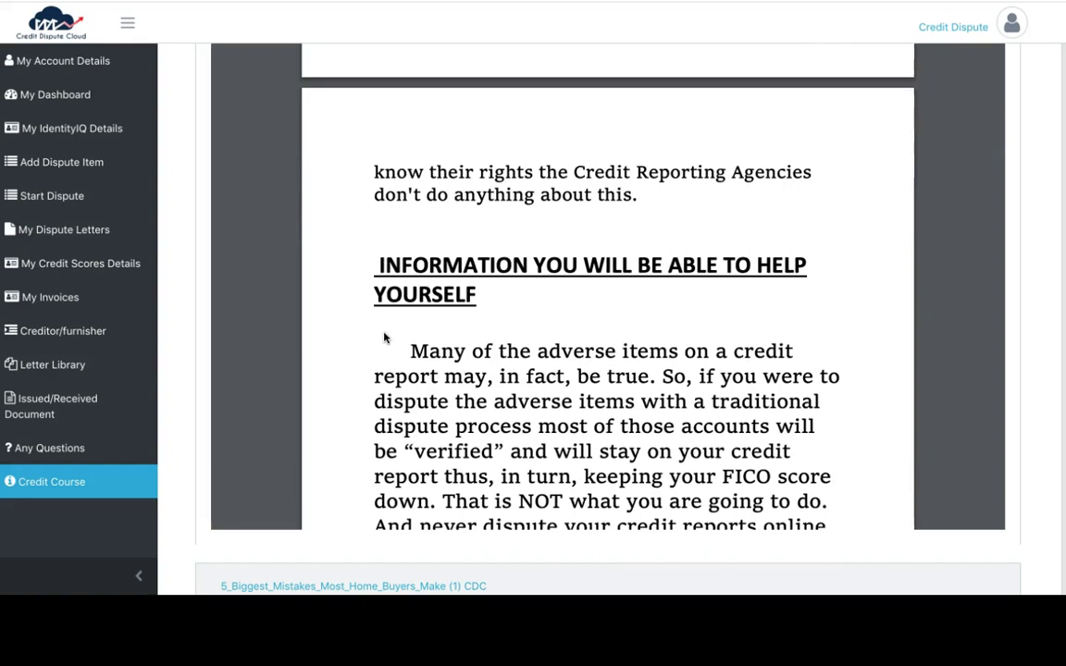
scroll(384, 338, down, 10)
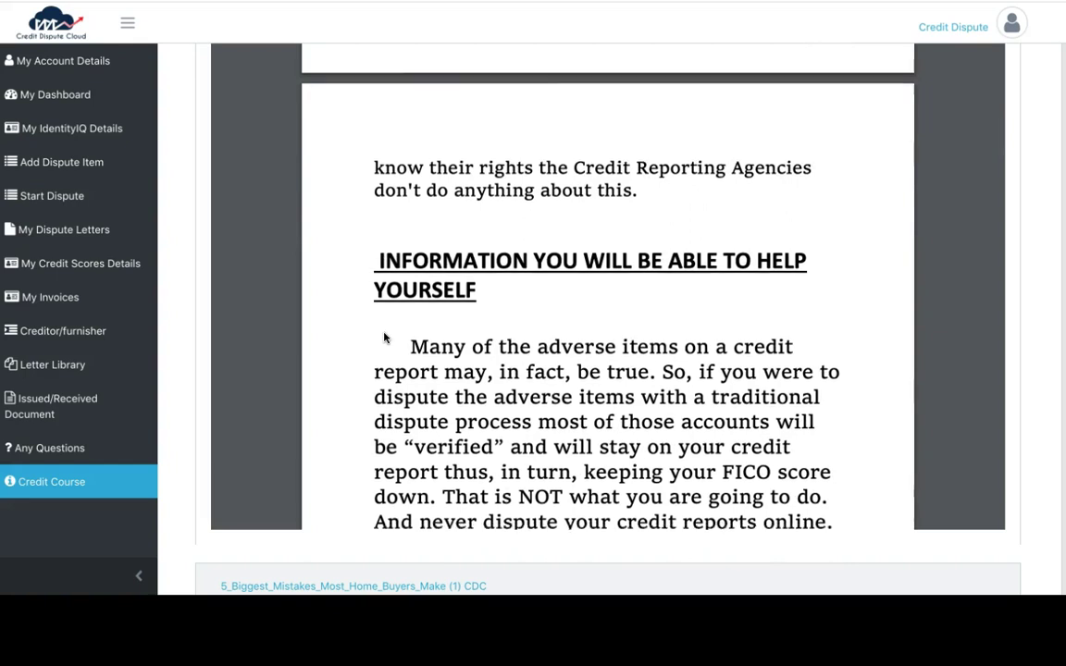
click(246, 280)
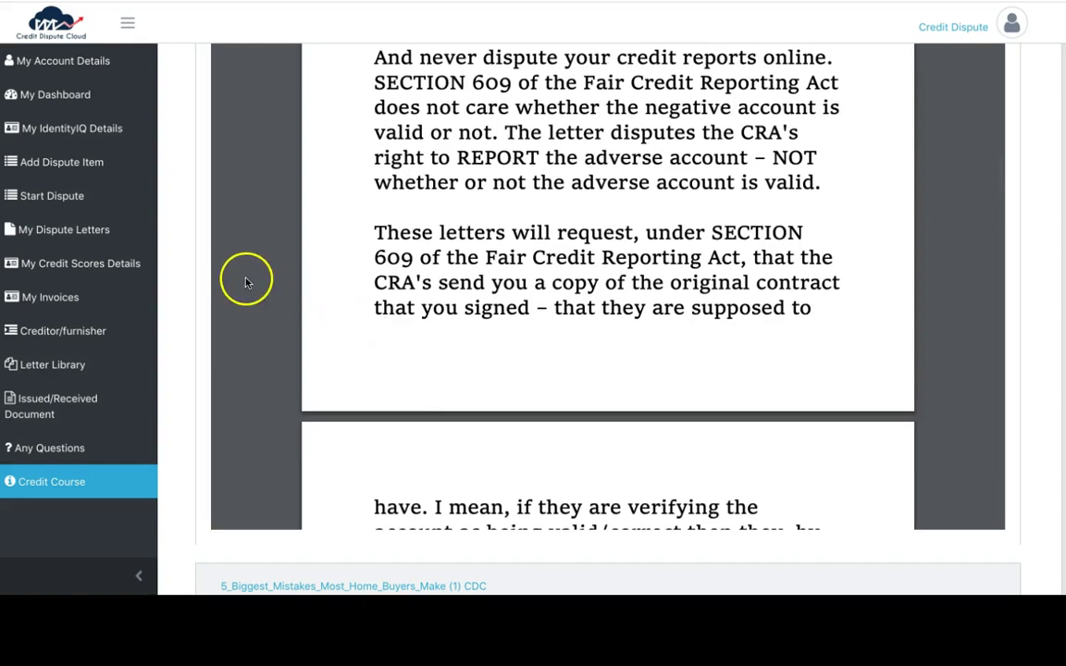
Open the Start Dispute instruction PDF, read through to page 6, and continue to Dispute Items
click(115, 204)
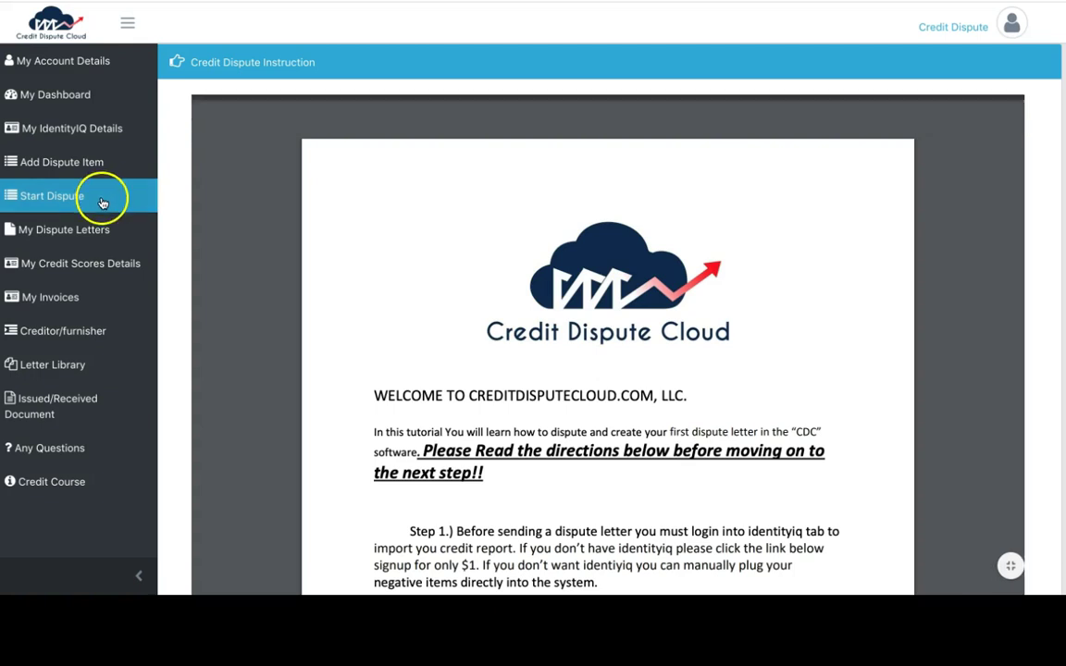
scroll(379, 241, down, 3)
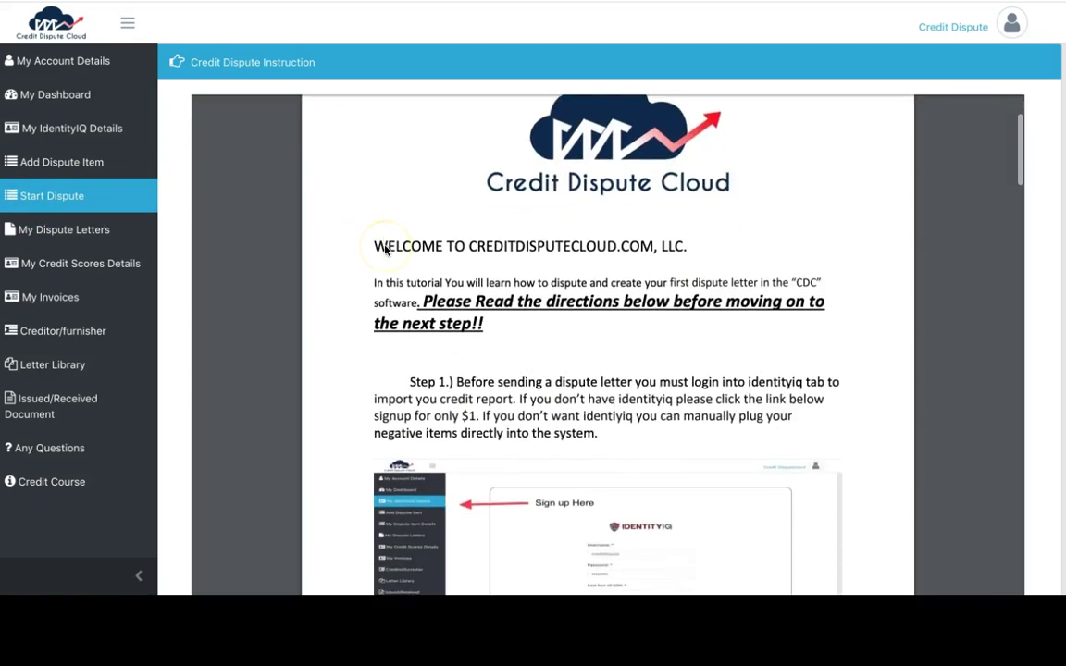
scroll(390, 131, down, 5)
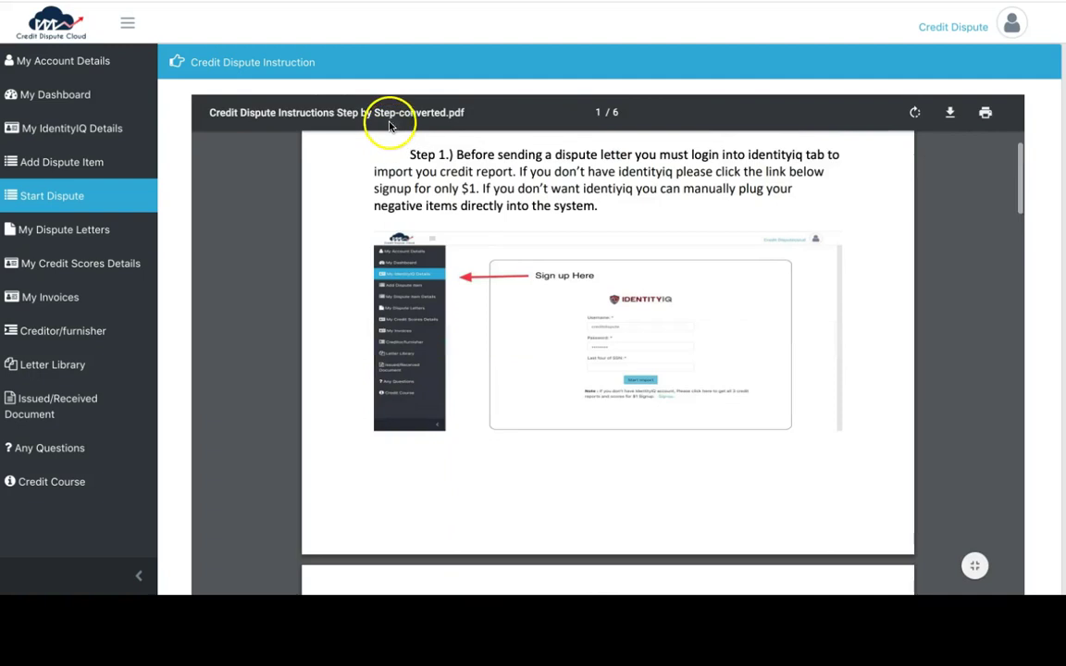
scroll(387, 130, down, 8)
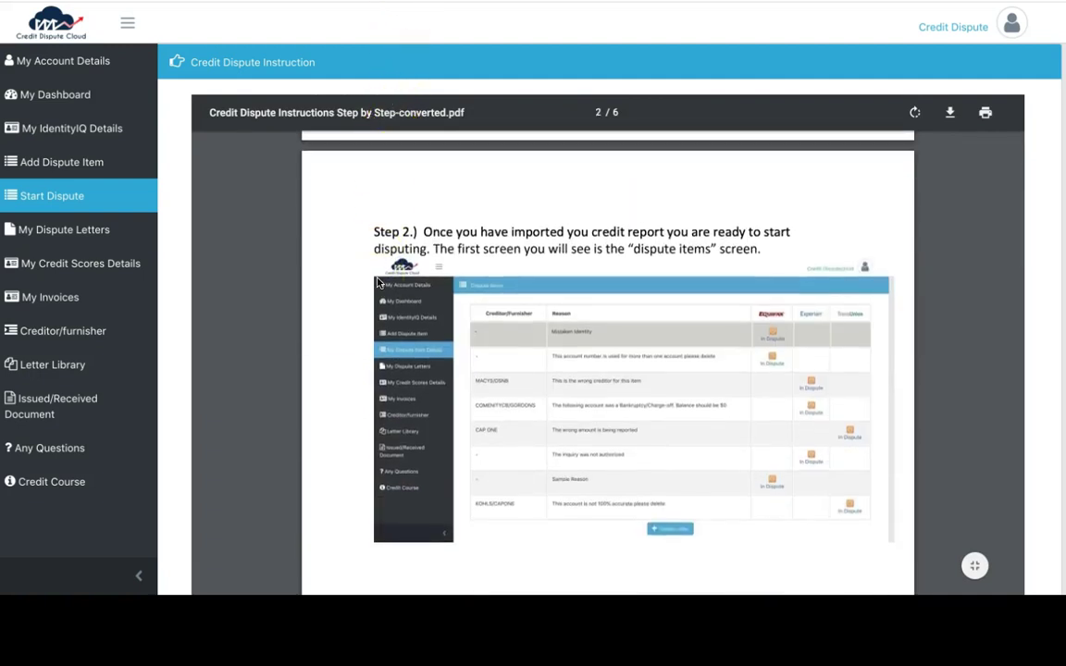
scroll(378, 282, down, 3)
scroll(378, 283, down, 6)
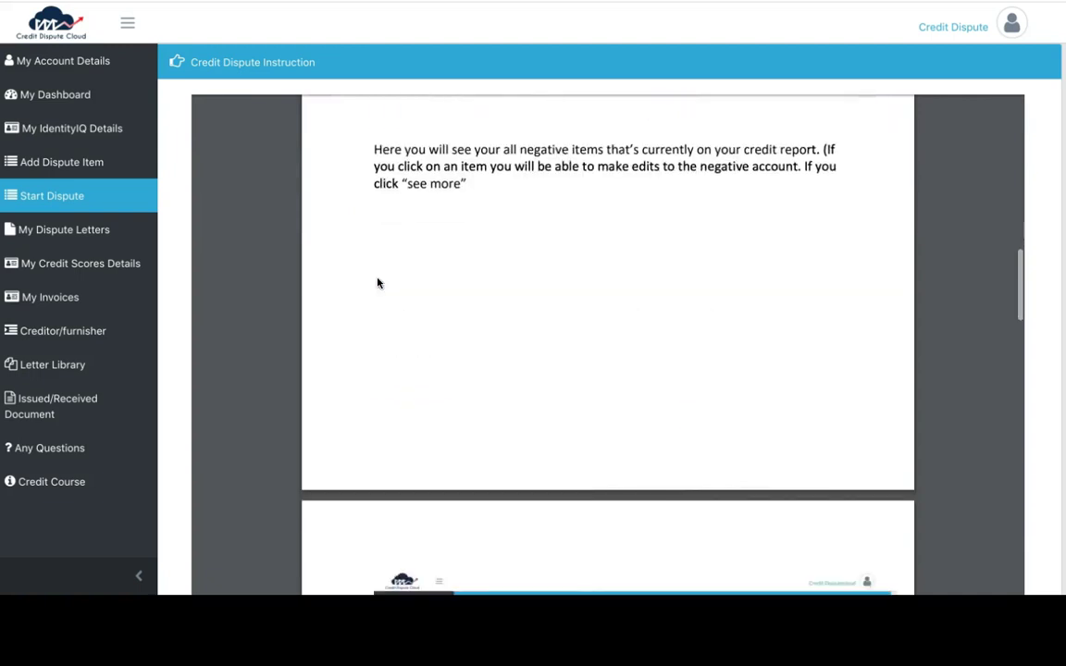
scroll(377, 282, down, 7)
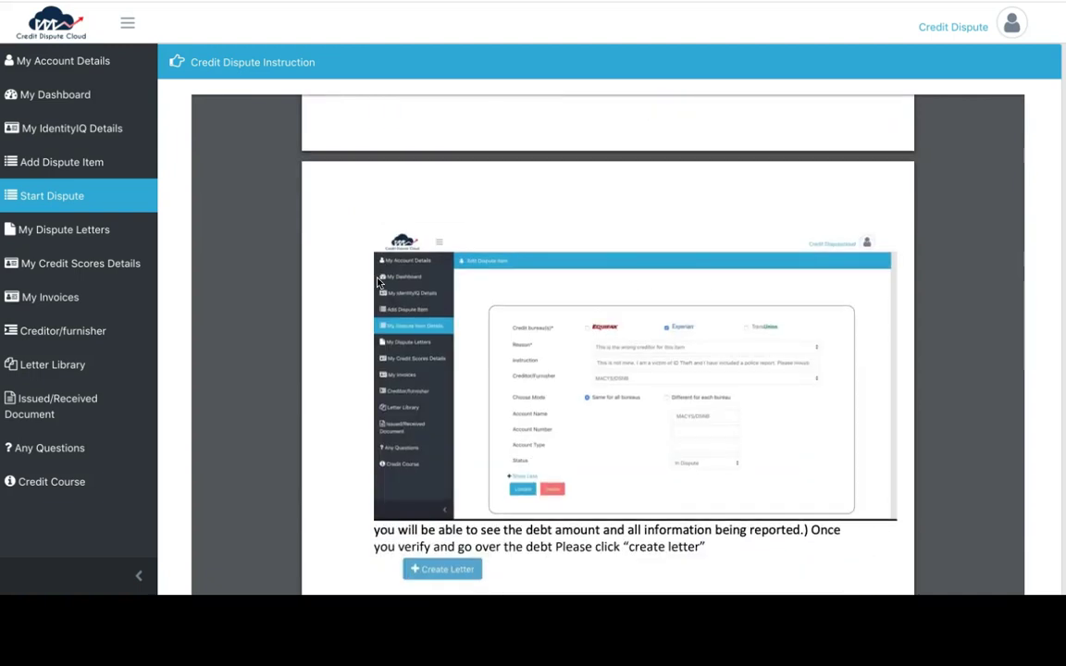
scroll(377, 282, down, 8)
scroll(377, 282, down, 20)
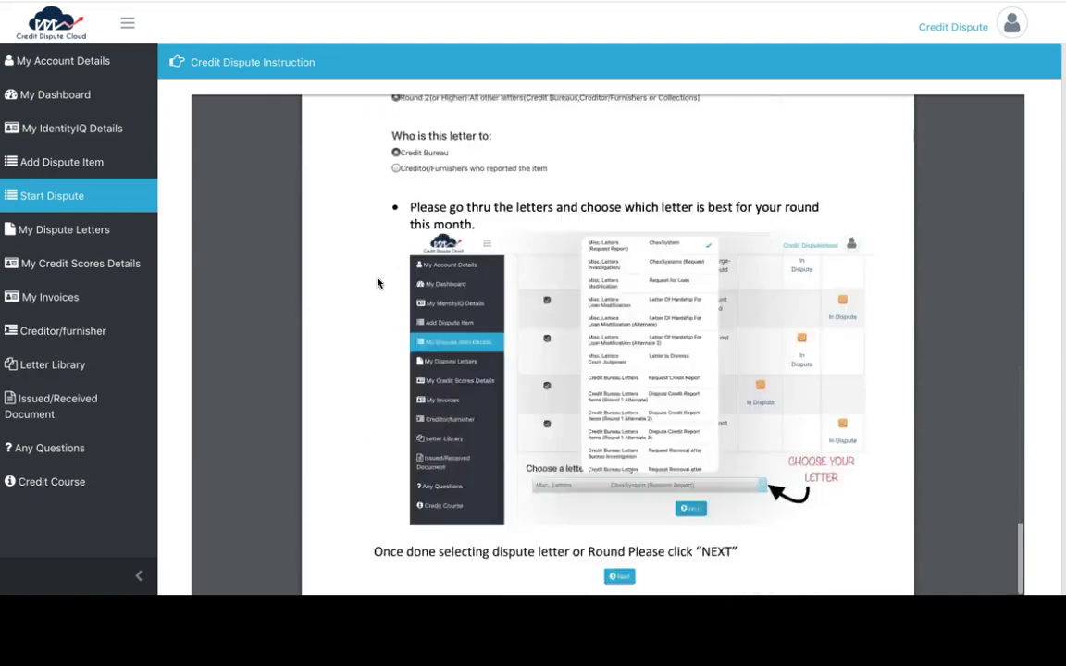
click(609, 283)
scroll(609, 294, down, 6)
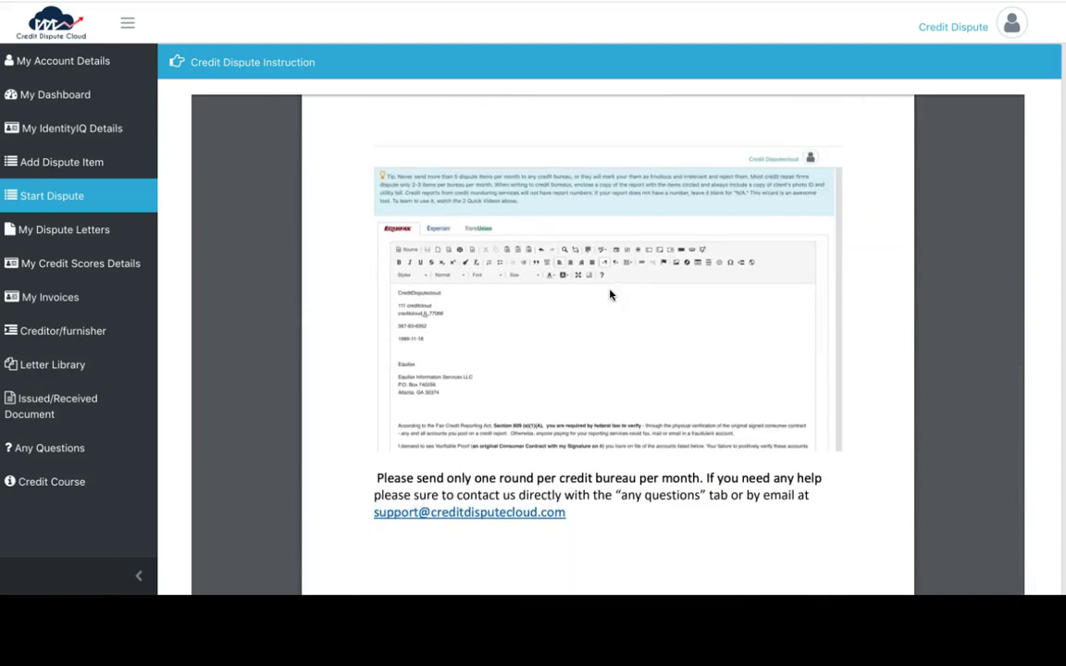
scroll(979, 298, down, 5)
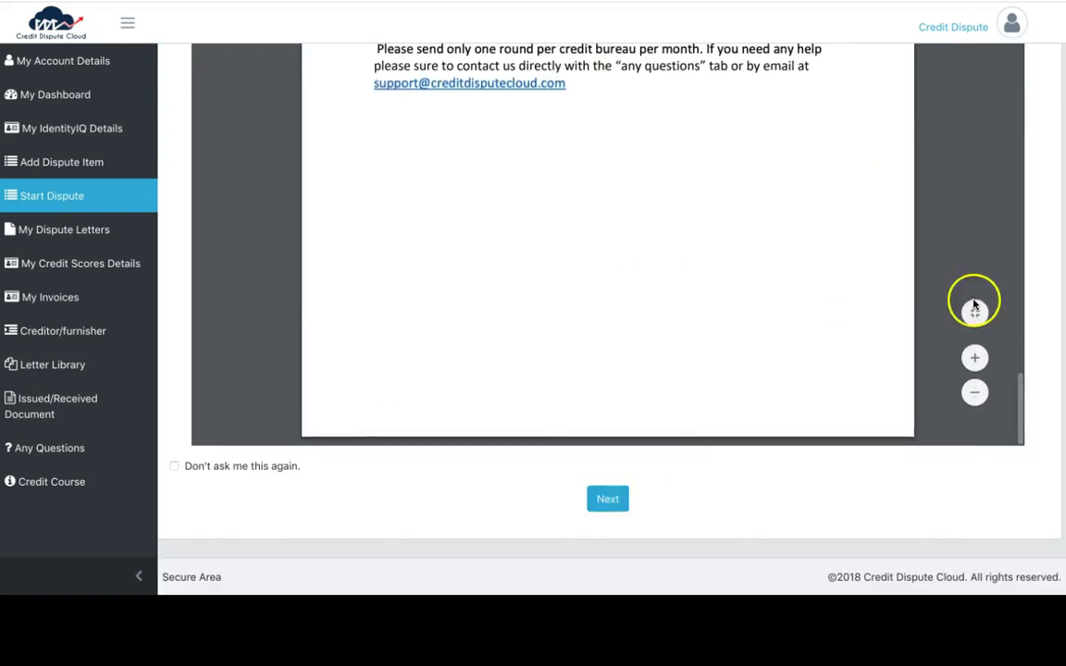
click(623, 506)
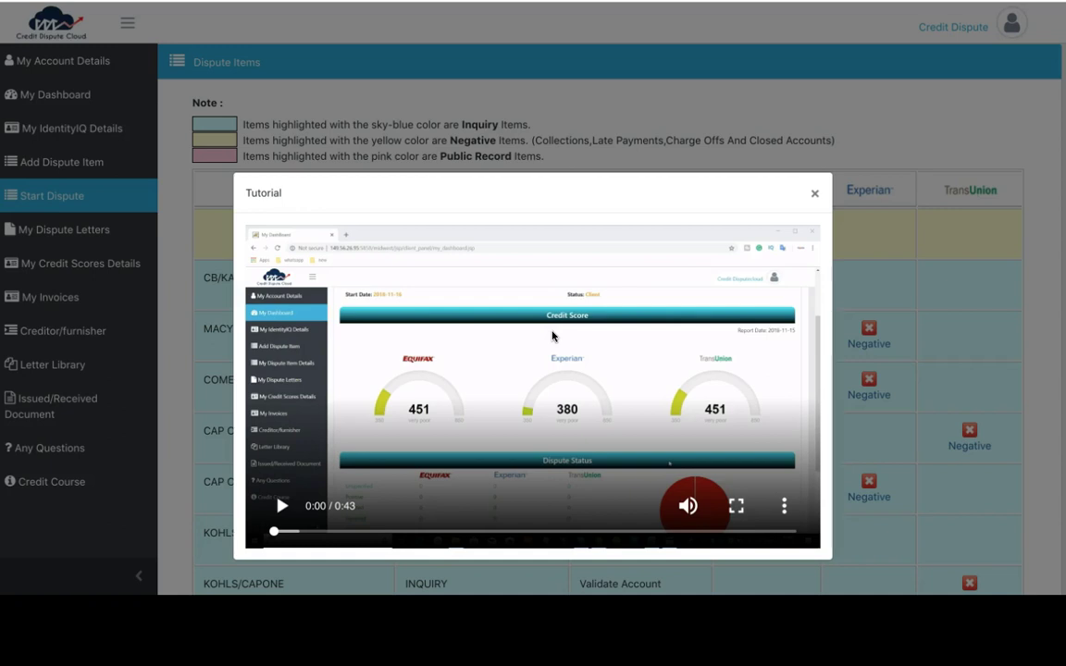
Try to dismiss the 0:43 tutorial video covering the Dispute Items list
click(555, 327)
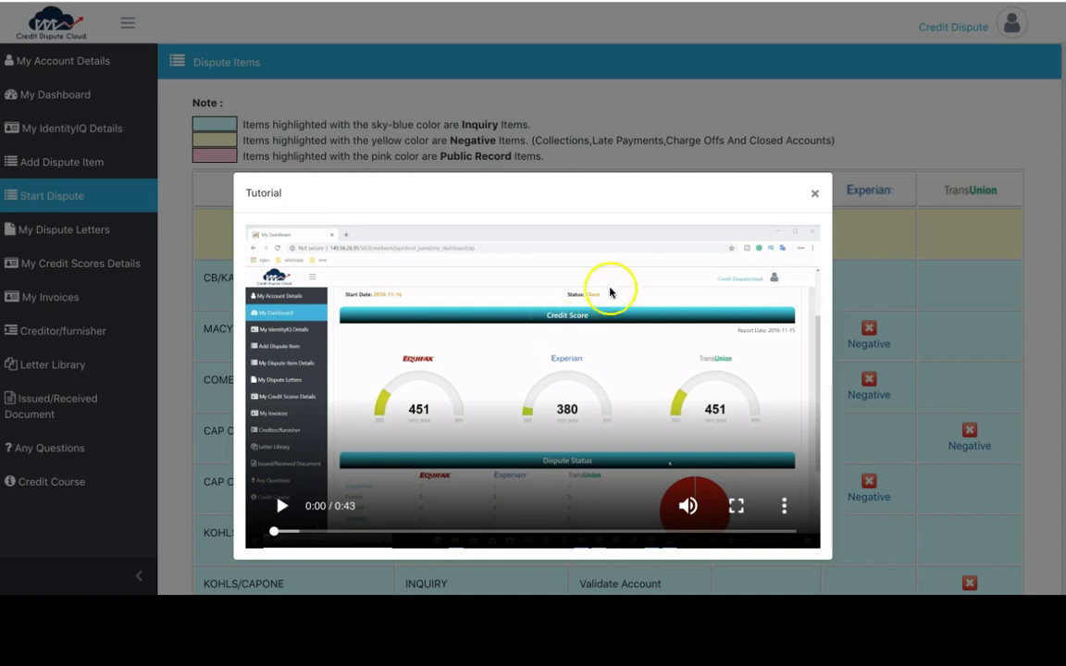
Close the tutorial video, review the Dispute Items table, and open the CB/KAYJWL inquiry
click(816, 194)
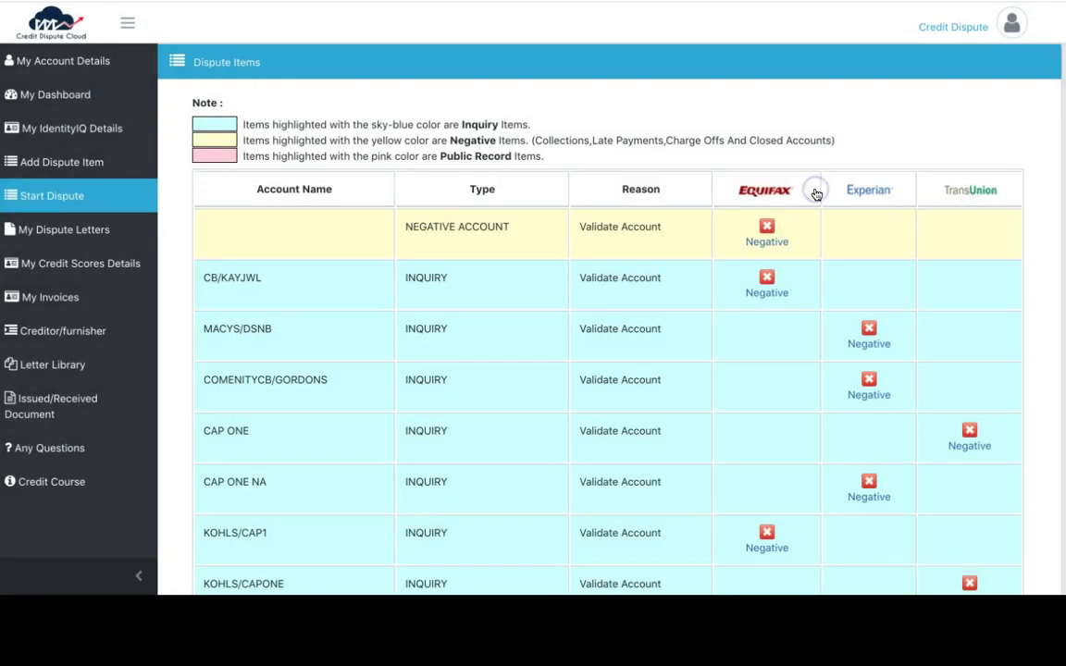
scroll(668, 168, down, 3)
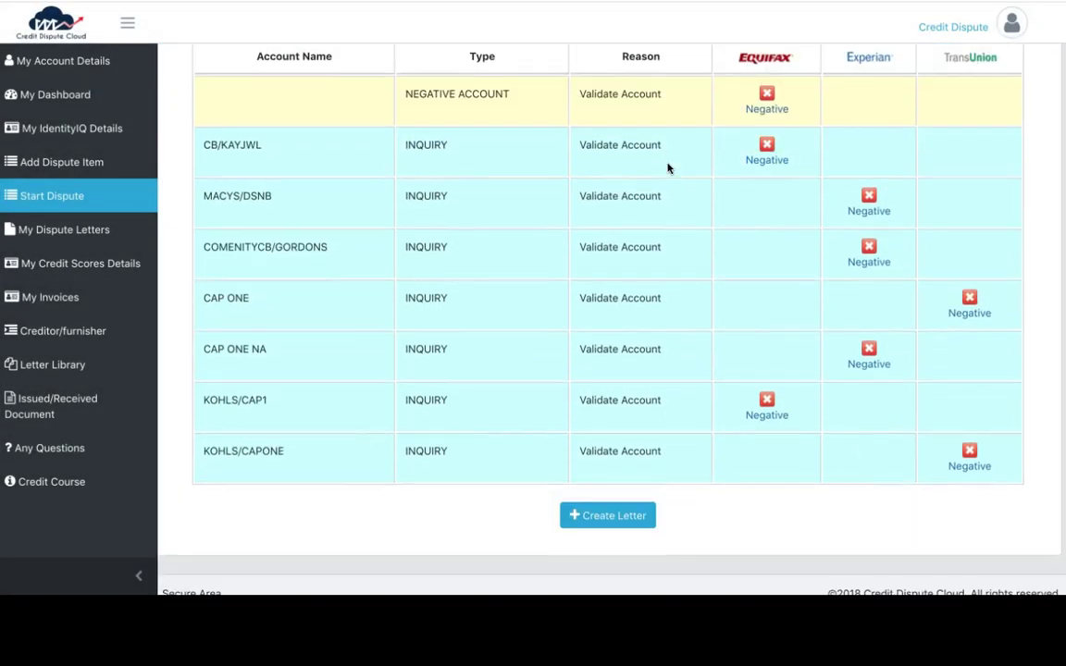
scroll(668, 168, up, 1)
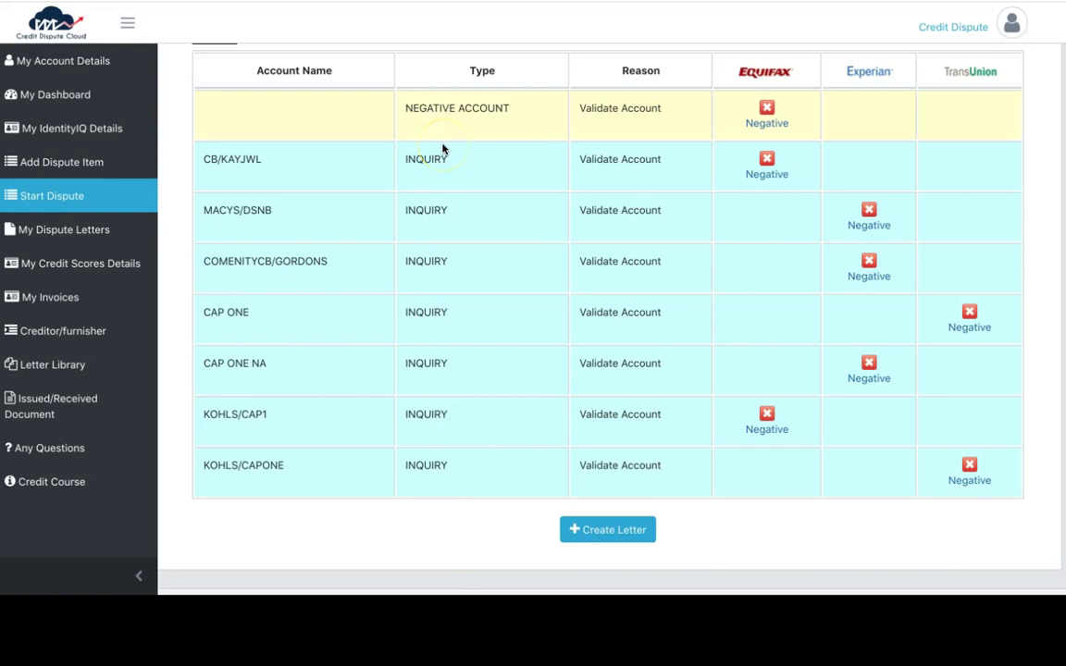
scroll(442, 148, up, 1)
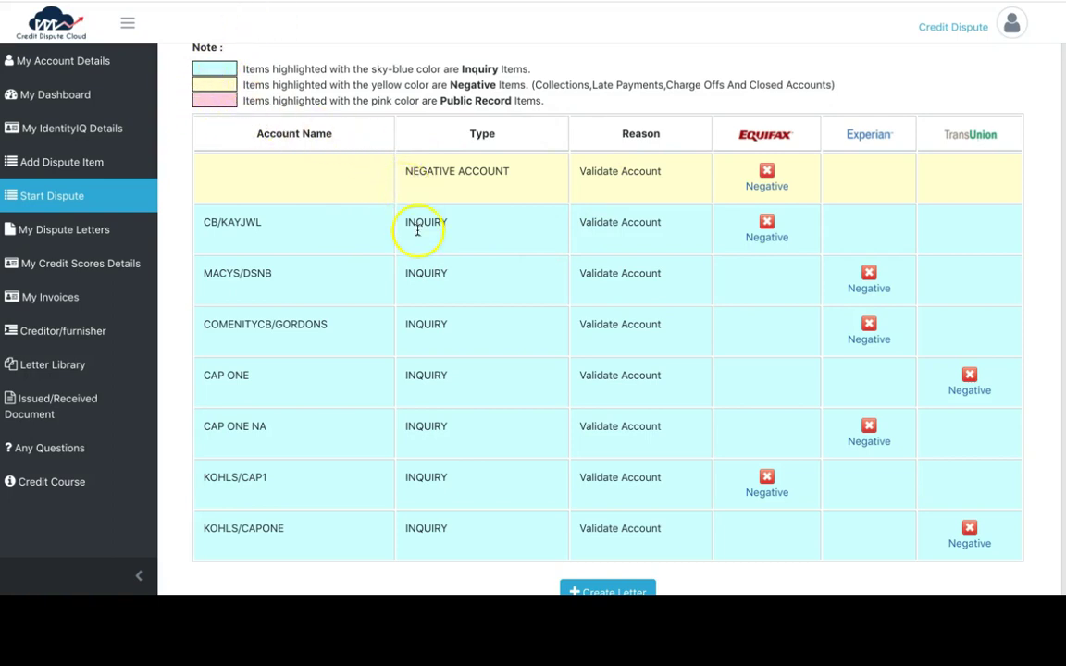
click(311, 230)
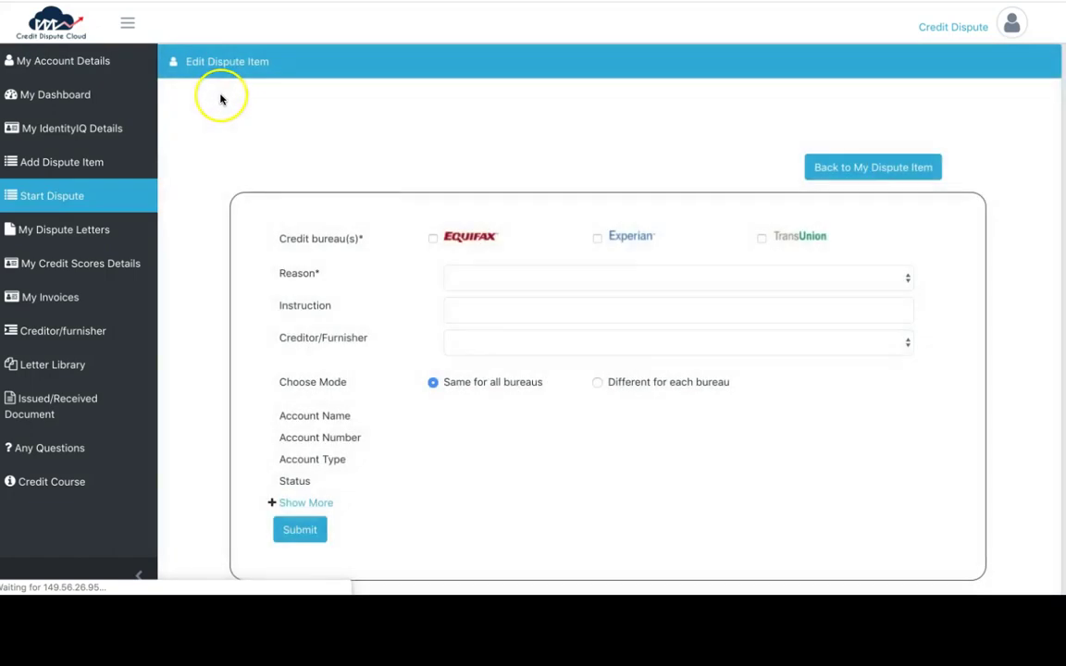
Review the CB/KAYJWL item: Equifax, reason Validate Account, instruction 'This is not mine.'
scroll(221, 99, down, 1)
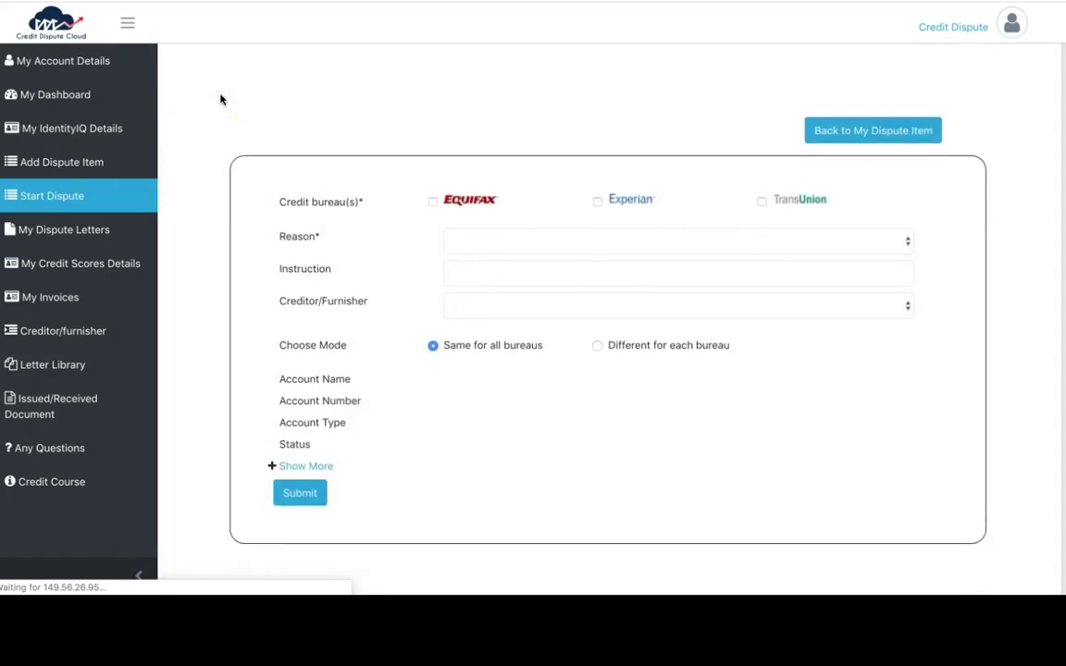
click(235, 114)
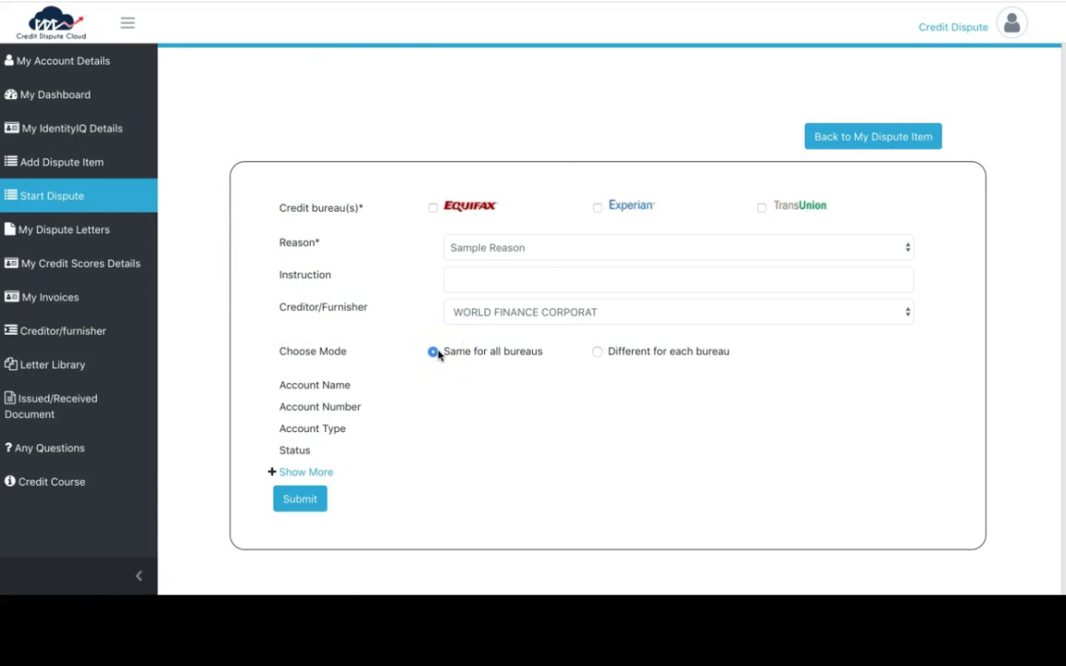
scroll(432, 328, down, 2)
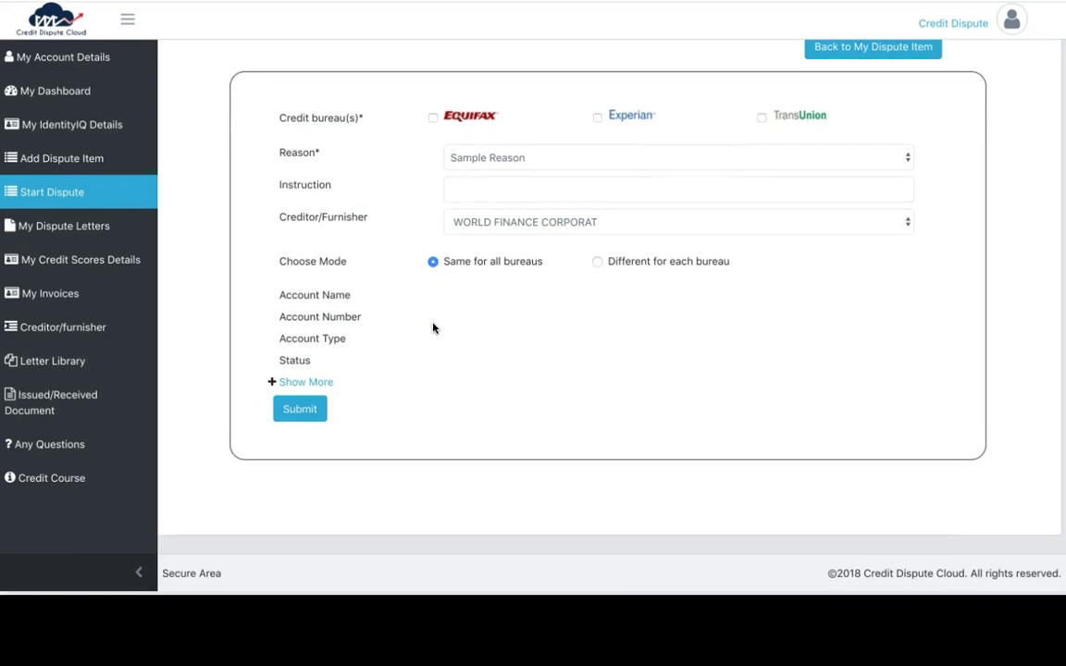
Expand Show More, scroll through the extra account fields, and return to the top
click(314, 383)
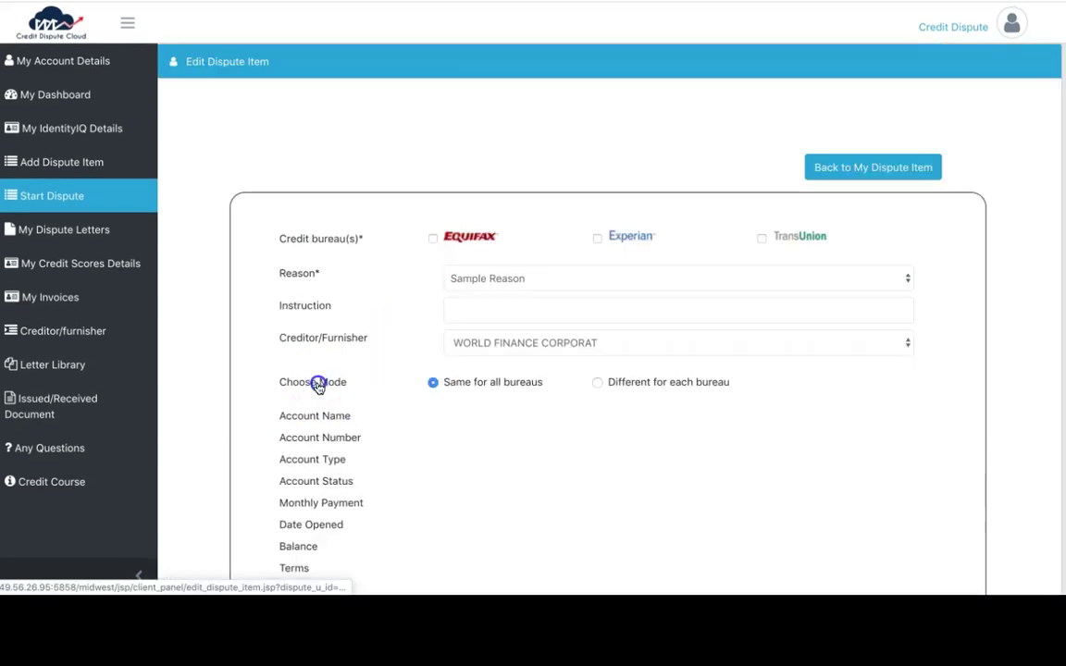
scroll(388, 402, down, 2)
scroll(388, 402, down, 4)
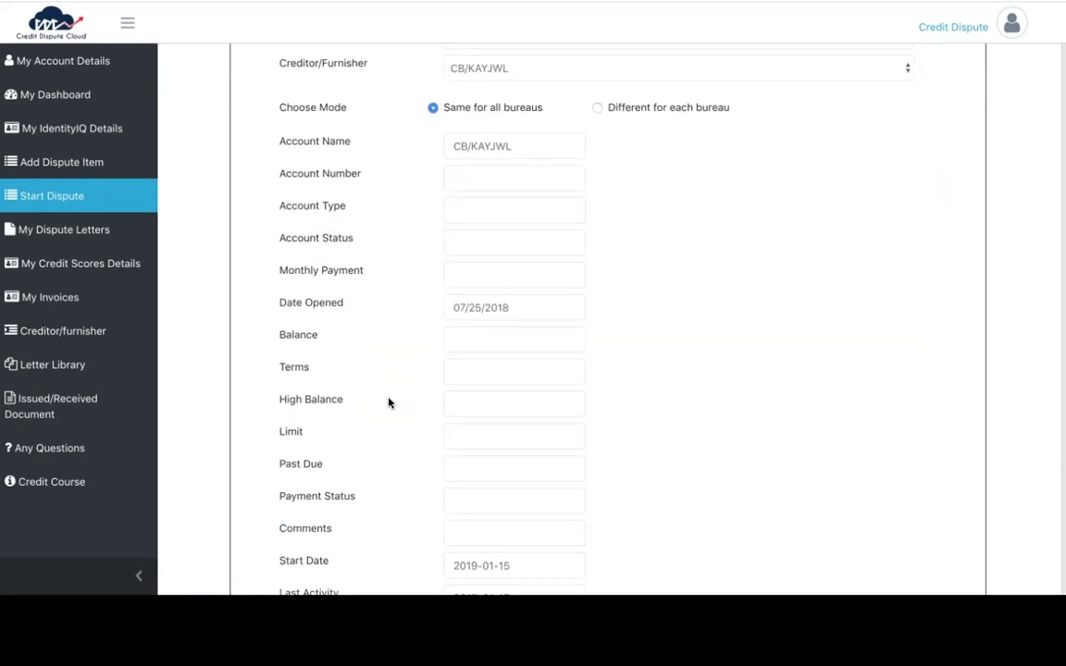
scroll(388, 419, down, 3)
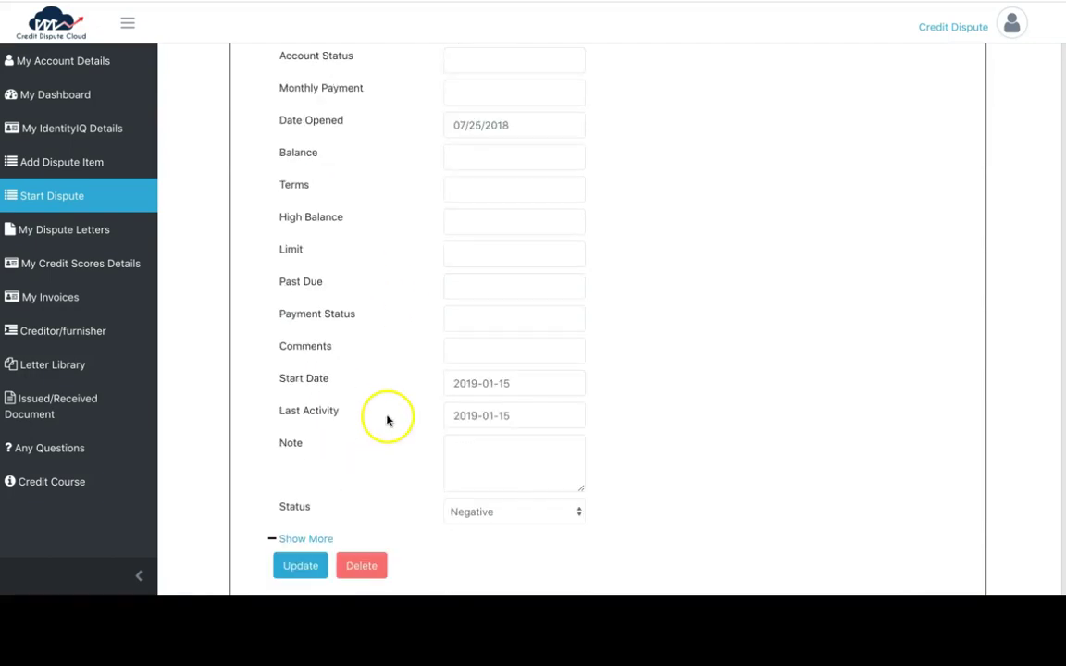
scroll(400, 466, up, 2)
scroll(440, 448, up, 4)
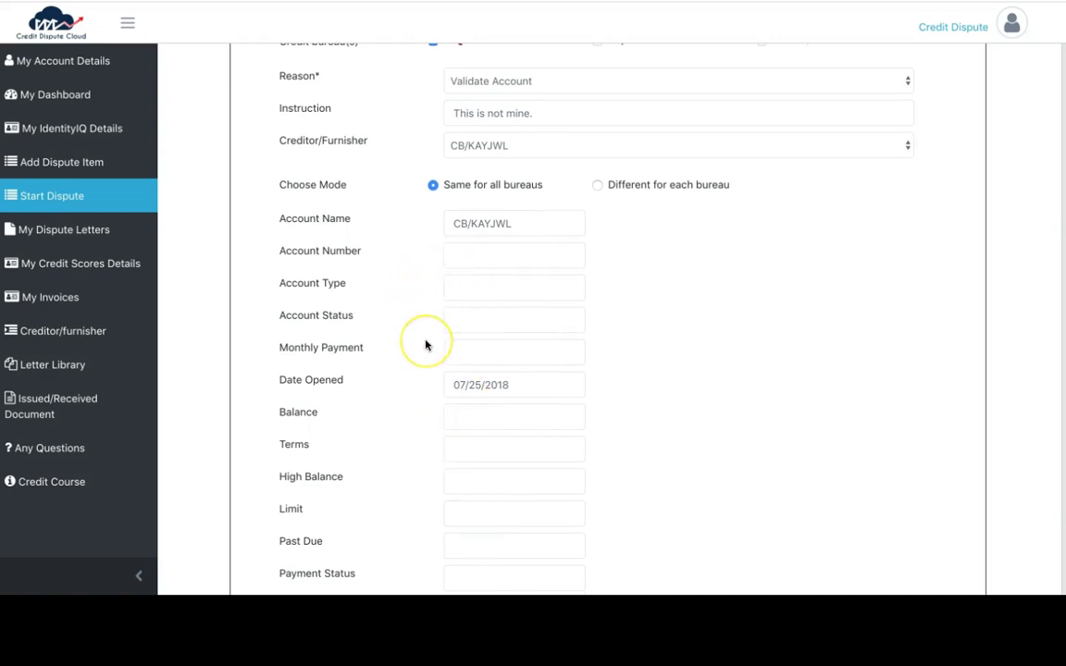
scroll(426, 345, up, 2)
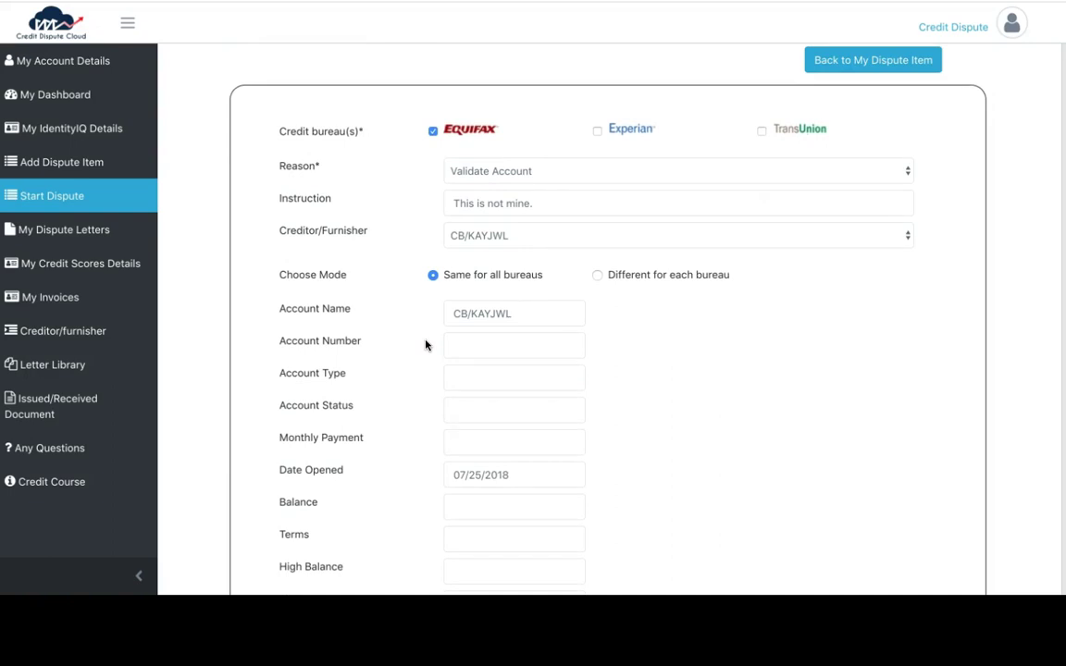
scroll(487, 324, down, 3)
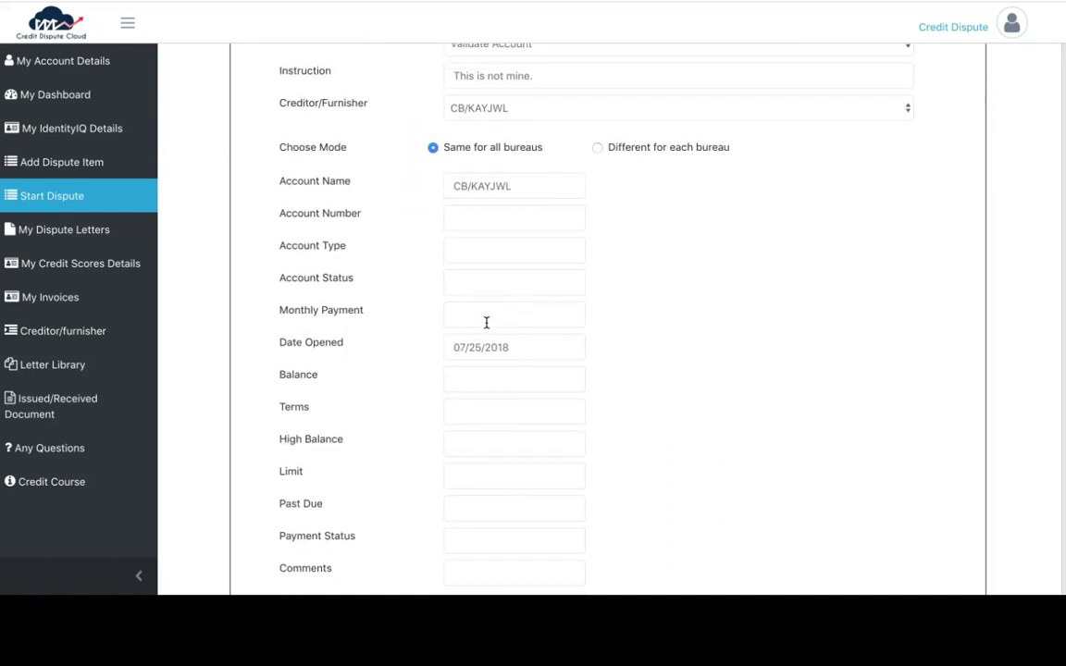
scroll(486, 322, down, 5)
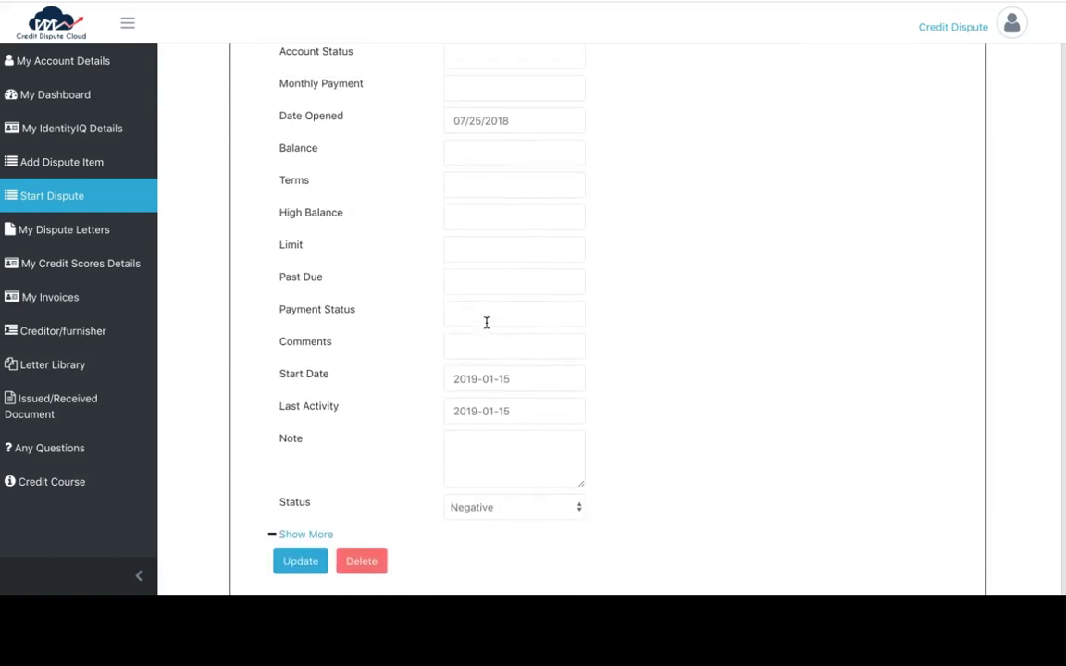
scroll(486, 322, up, 1)
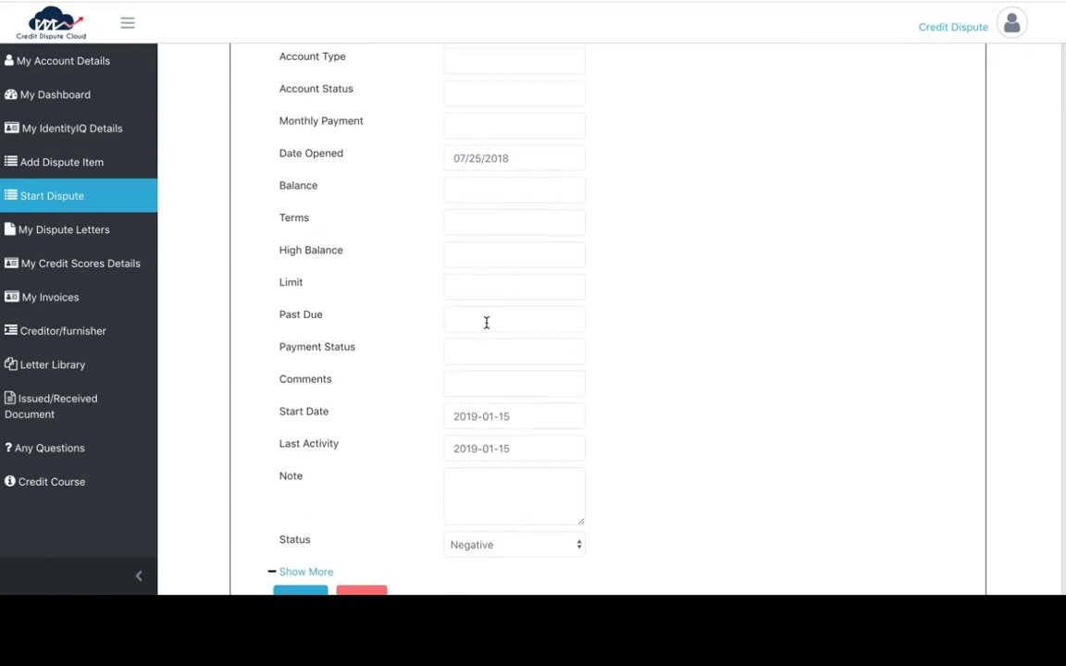
scroll(485, 322, up, 10)
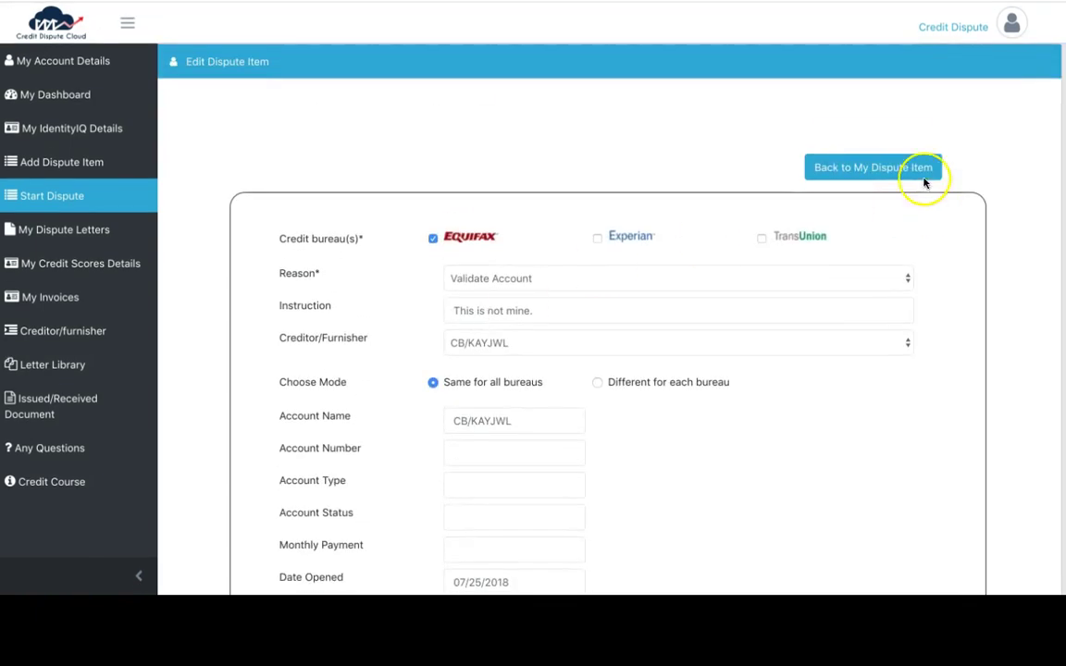
Go back to the dispute items list, close the tutorial popup, and choose Create Letter
click(923, 179)
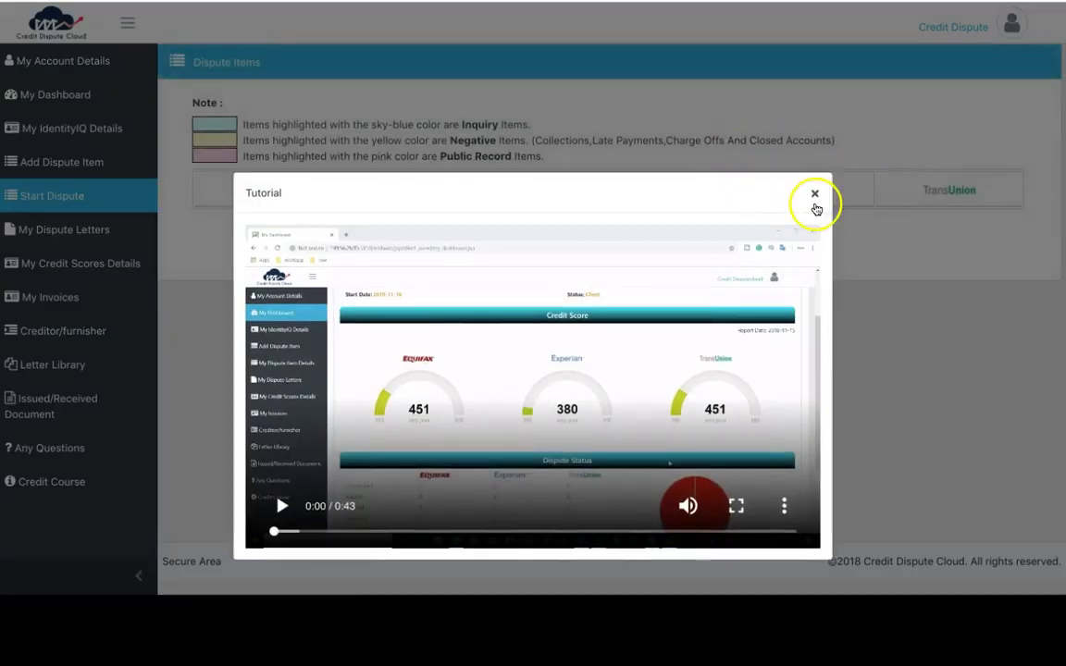
click(814, 196)
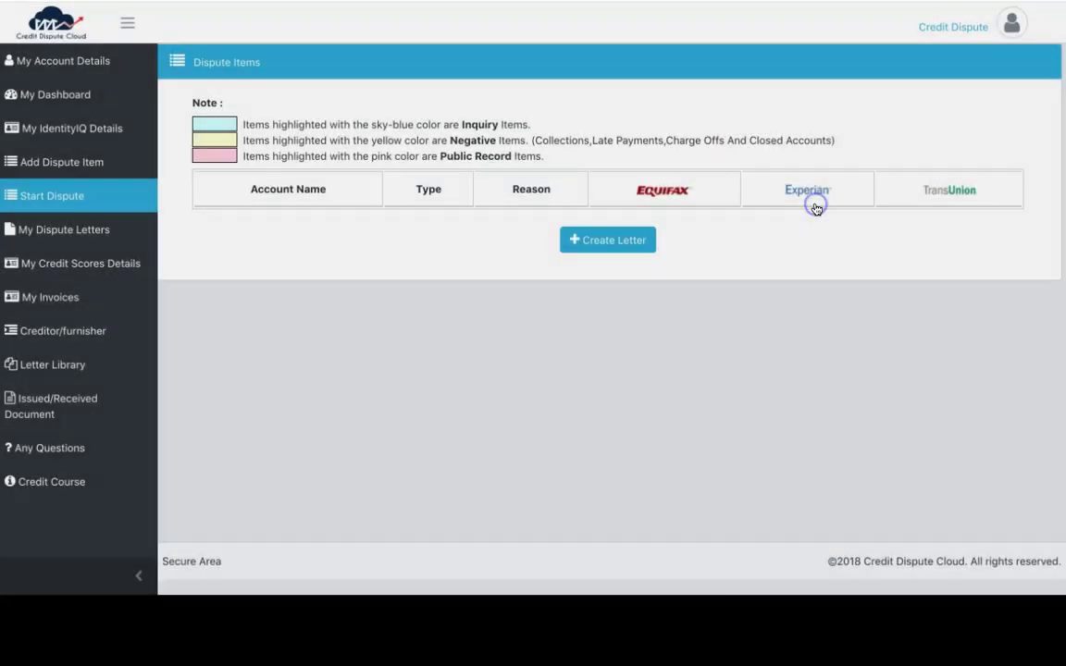
scroll(624, 238, down, 3)
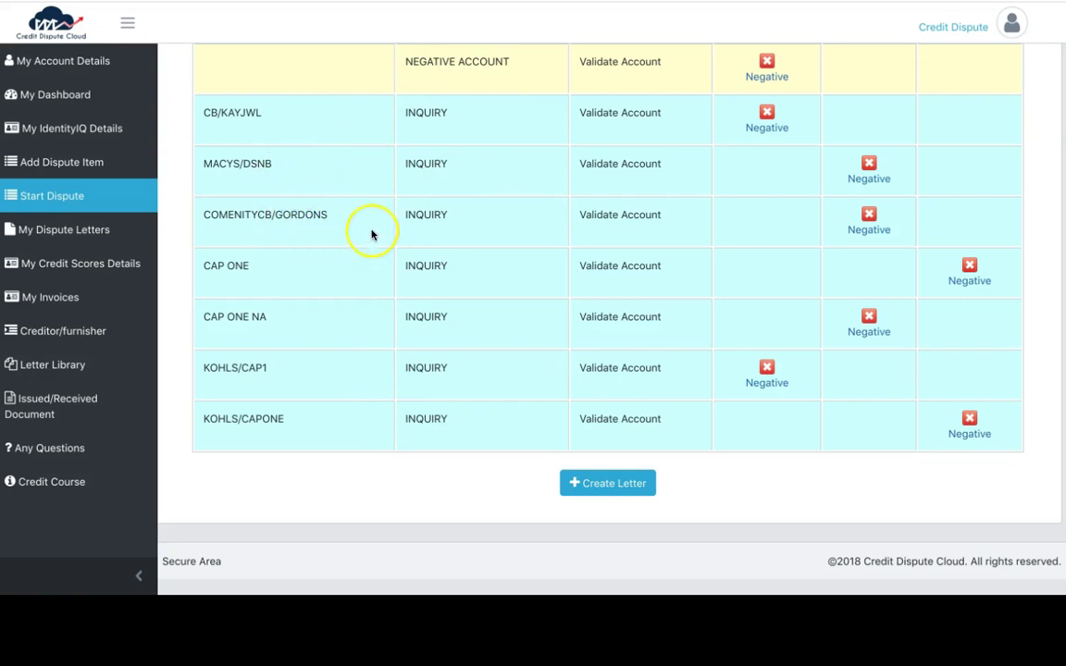
click(575, 480)
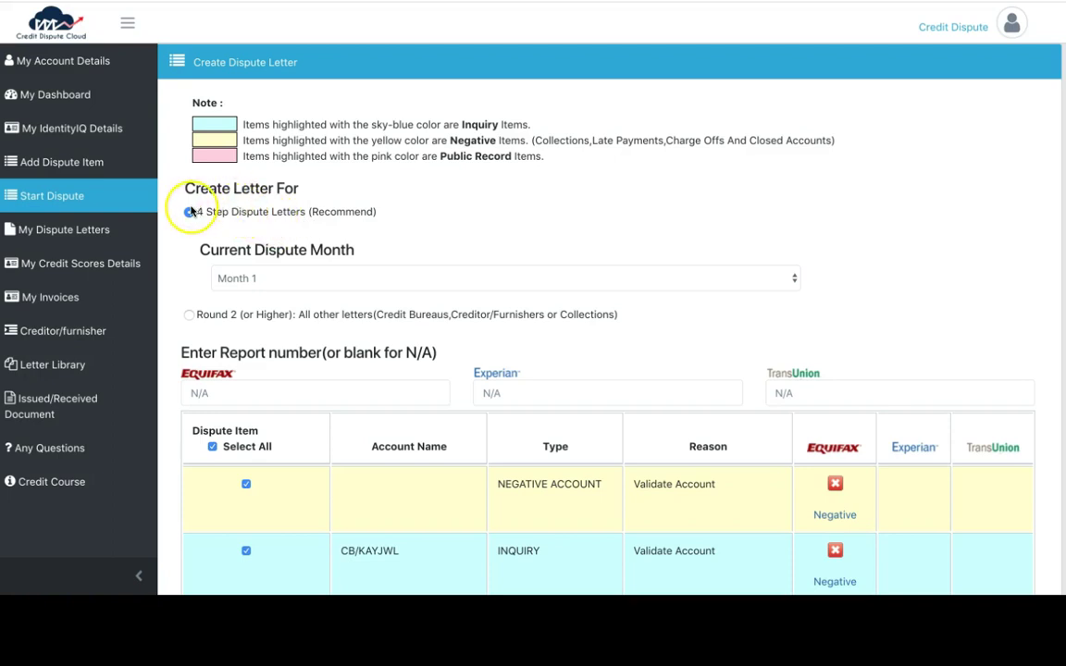
Switch to Round 2 (or Higher) letters and scroll through the letter library list
click(211, 314)
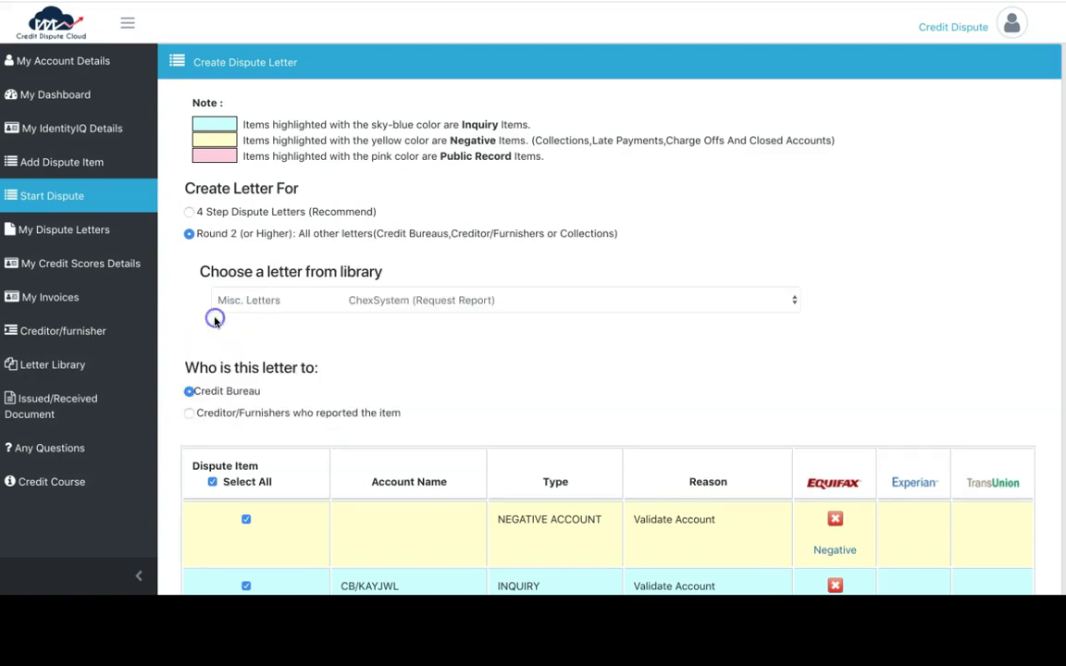
click(248, 302)
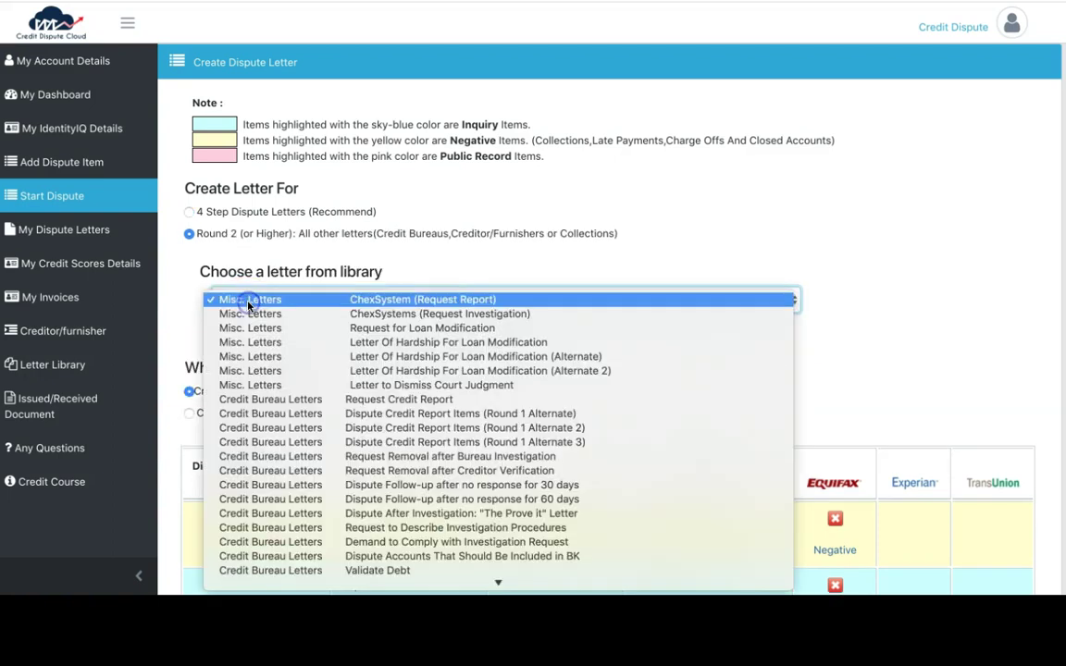
scroll(248, 304, down, 10)
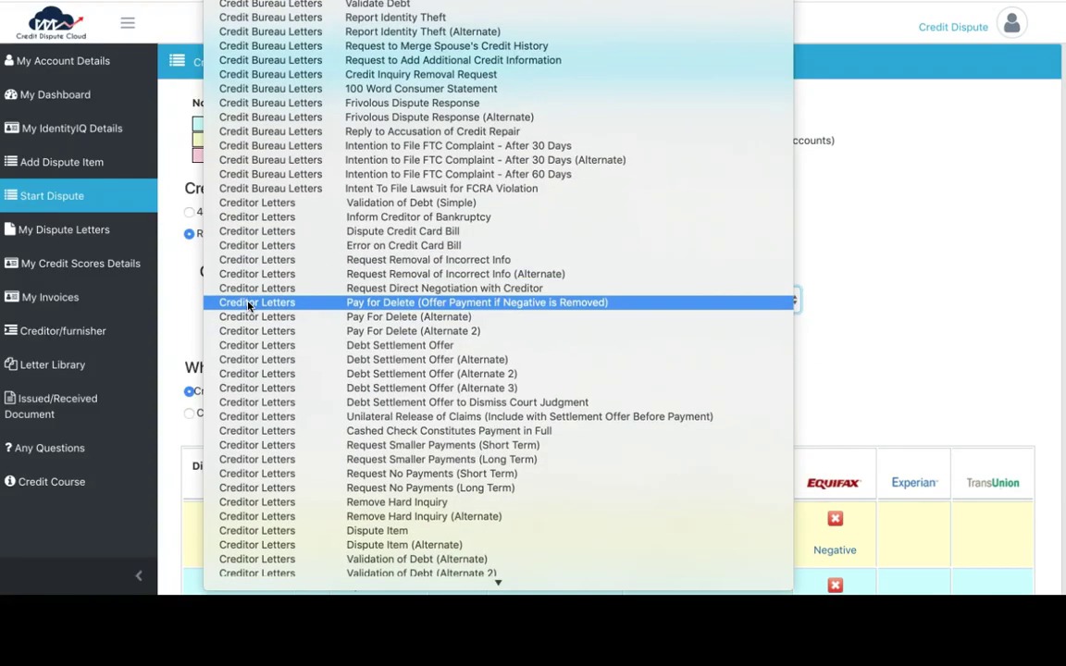
scroll(248, 306, down, 3)
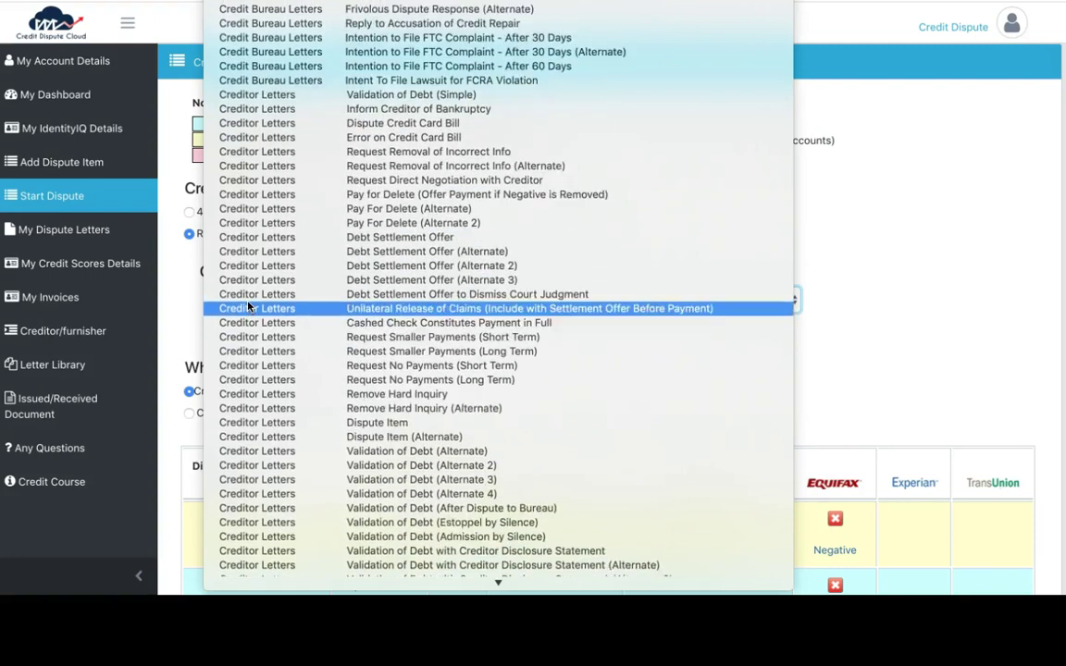
scroll(248, 306, down, 12)
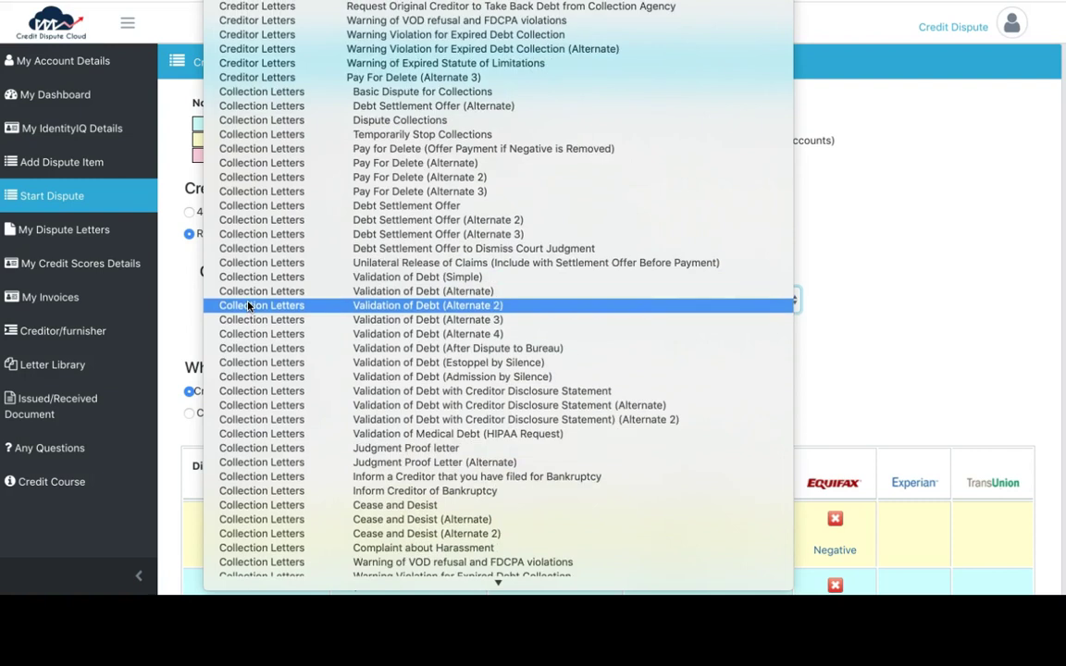
scroll(248, 305, down, 2)
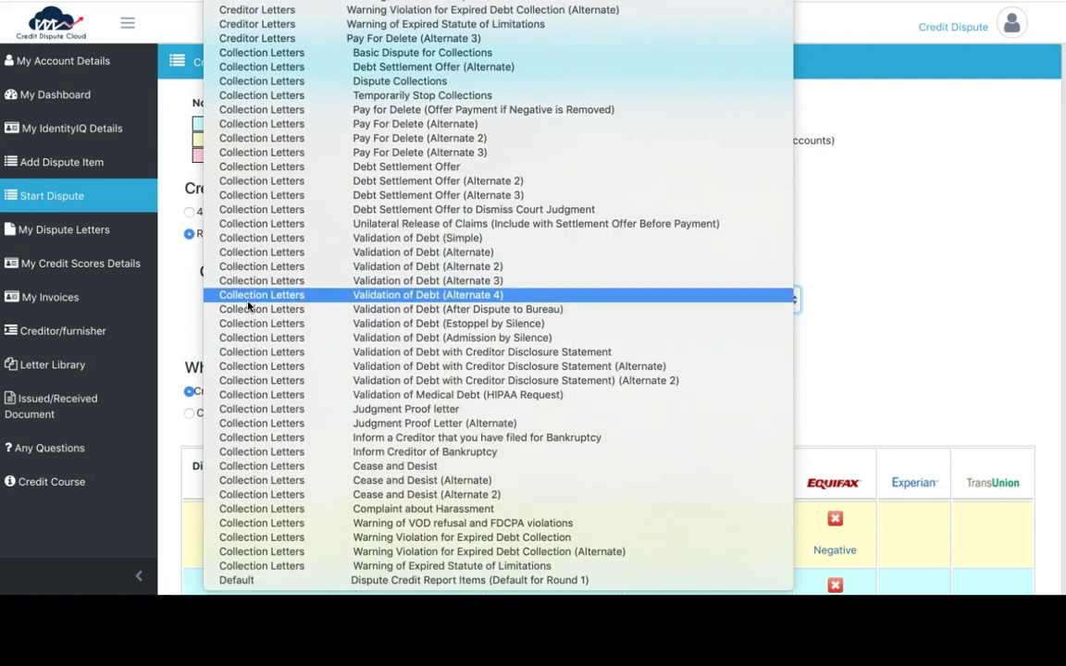
Close the library list and uncheck the NEGATIVE ACCOUNT row so only inquiries remain
click(181, 297)
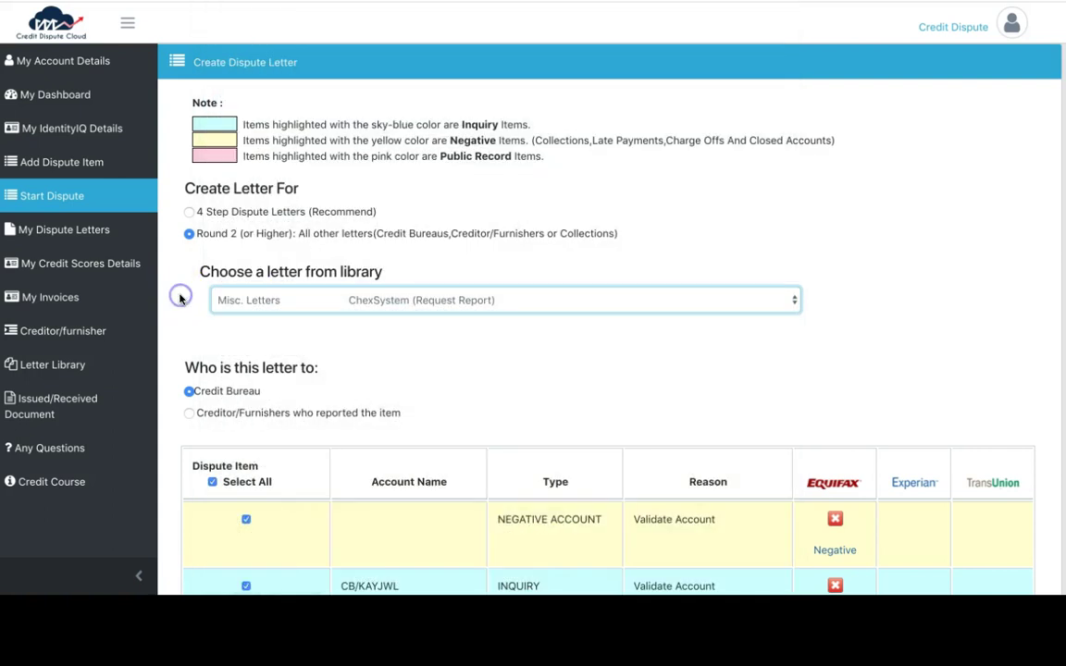
scroll(181, 298, down, 3)
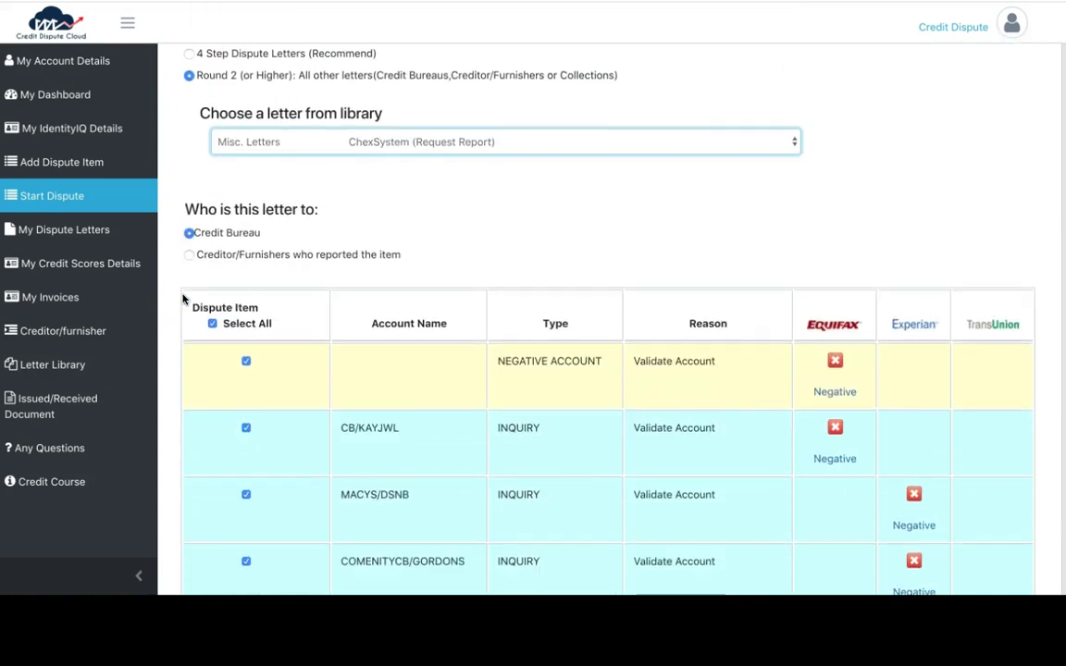
click(235, 358)
click(246, 363)
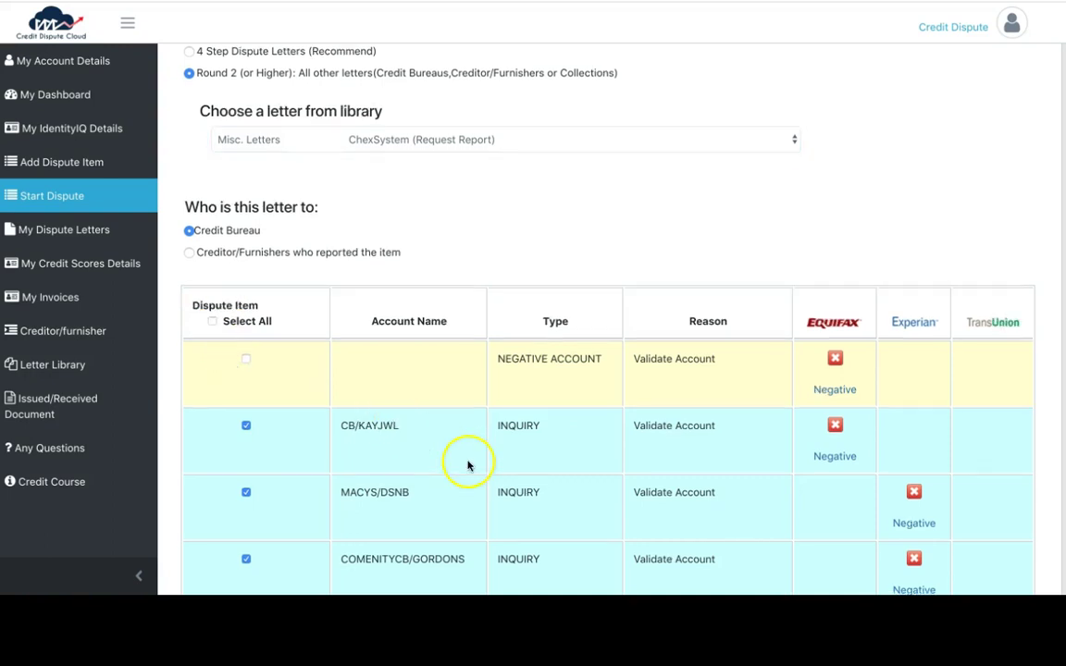
scroll(466, 464, down, 5)
scroll(476, 379, down, 2)
scroll(476, 380, up, 5)
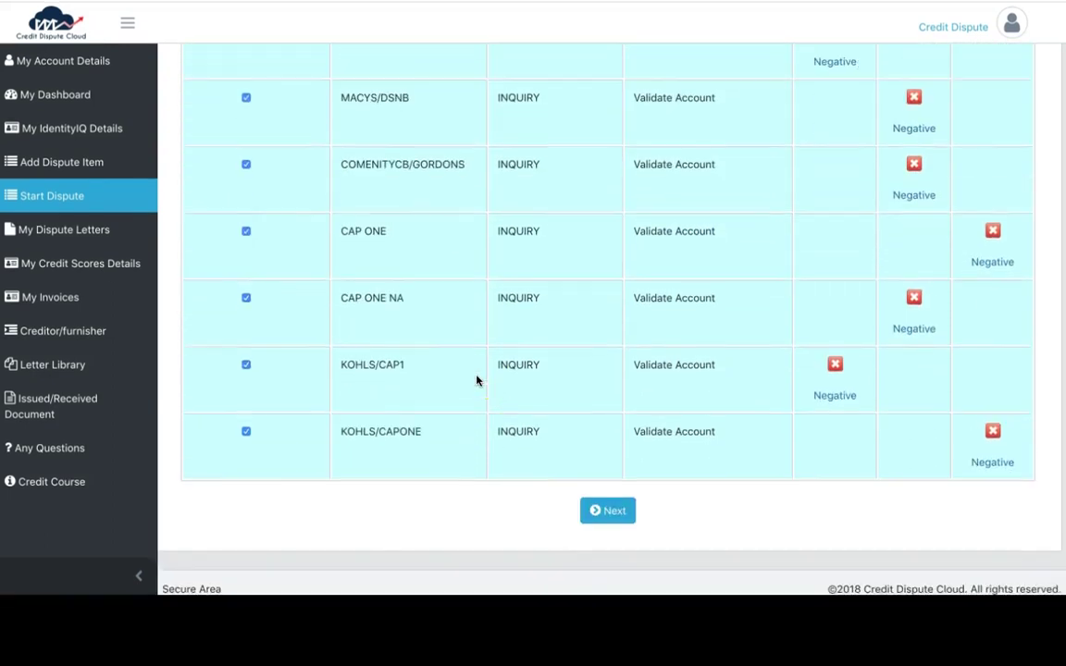
scroll(477, 379, up, 1)
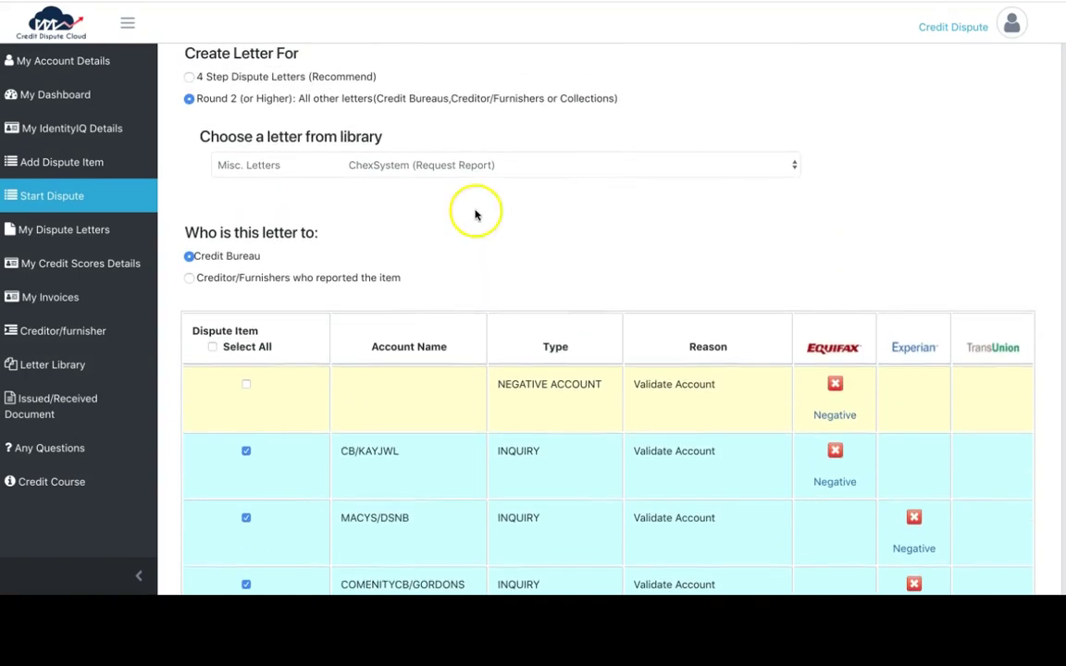
Pick Credit Inquiry Removal Request from the letter library and generate the letters
click(311, 100)
click(333, 162)
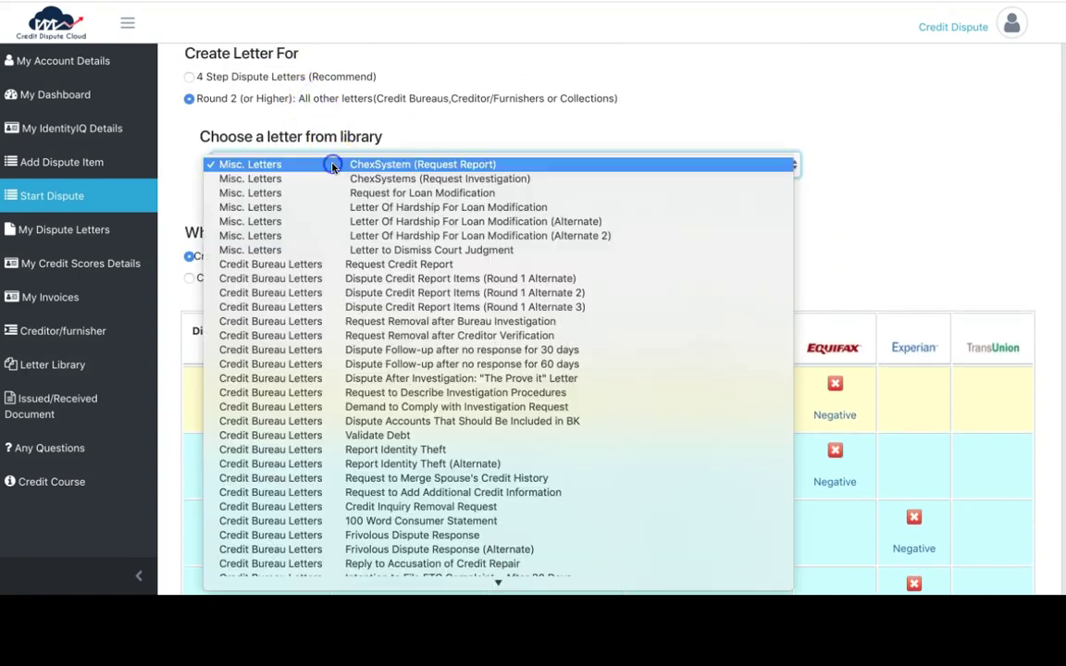
scroll(336, 319, down, 5)
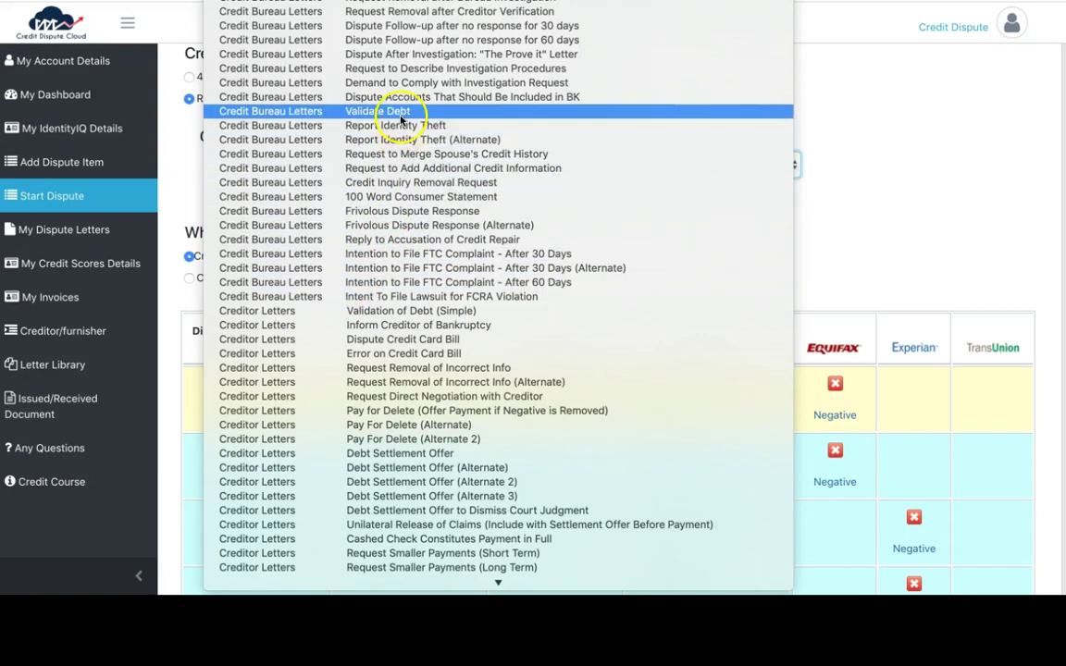
click(385, 182)
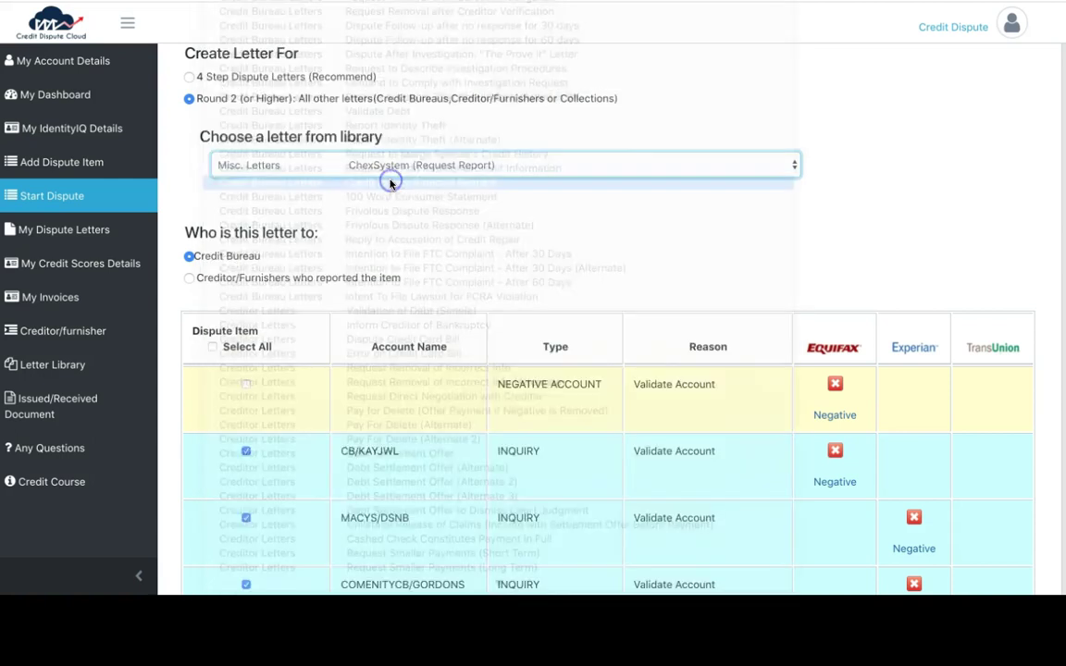
scroll(392, 183, down, 1)
scroll(391, 183, up, 1)
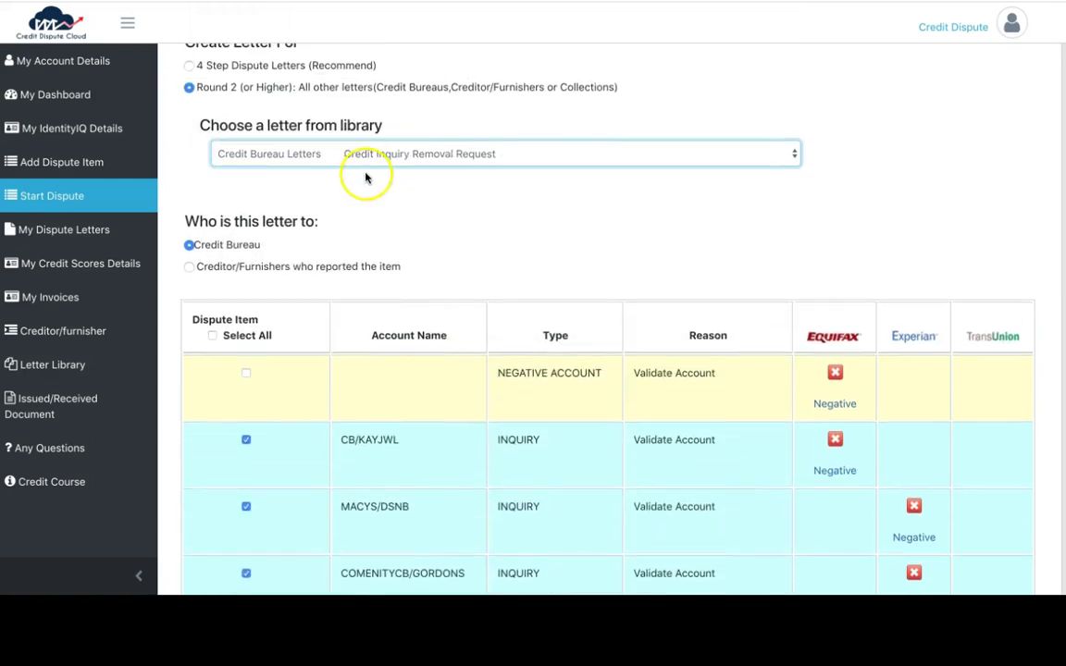
scroll(364, 157, down, 5)
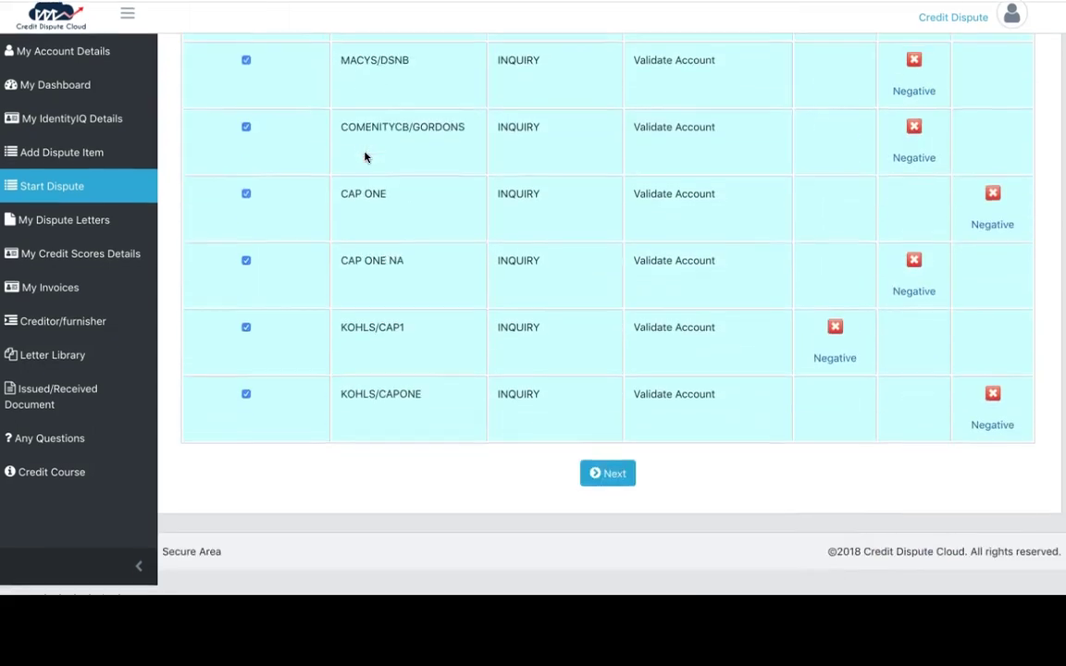
click(597, 498)
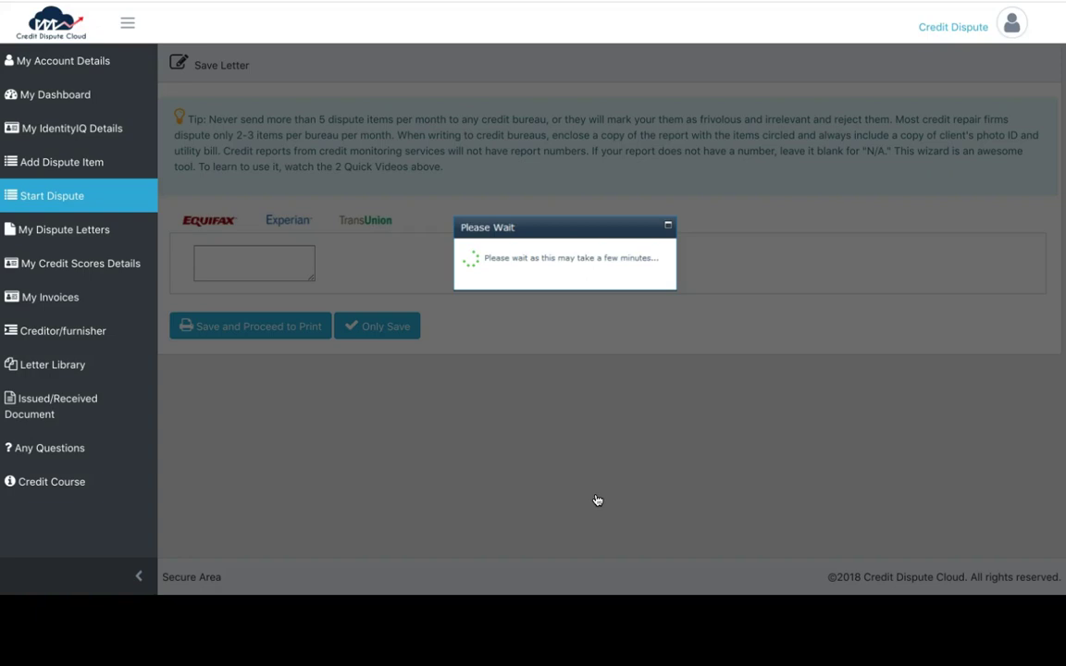
Read through the generated Equifax and Experian inquiry removal letters
scroll(597, 500, down, 5)
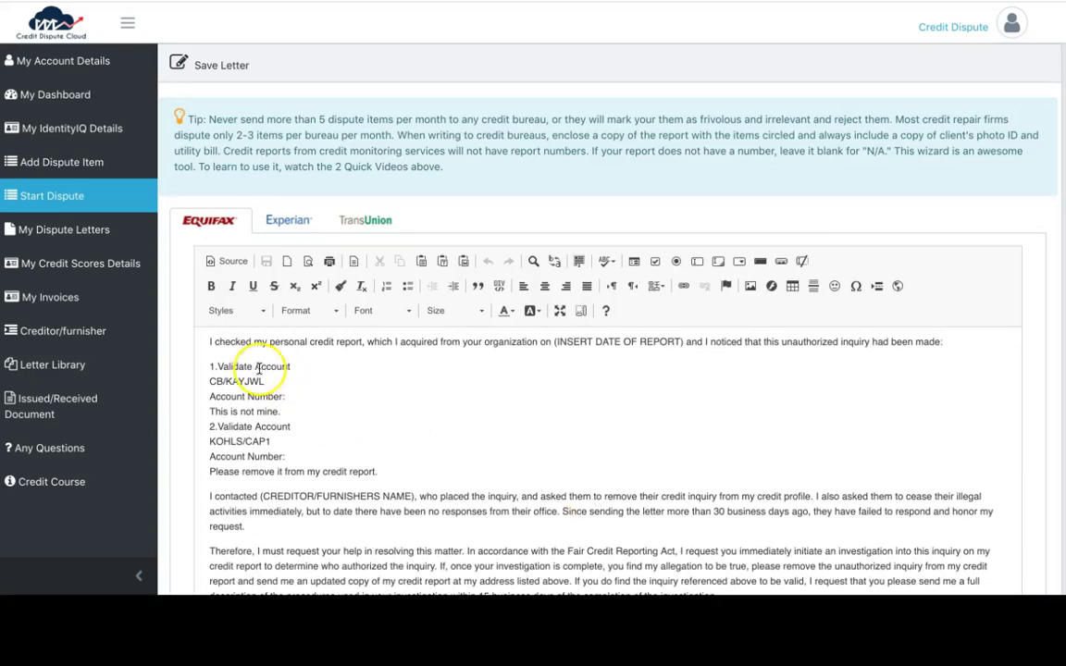
click(292, 217)
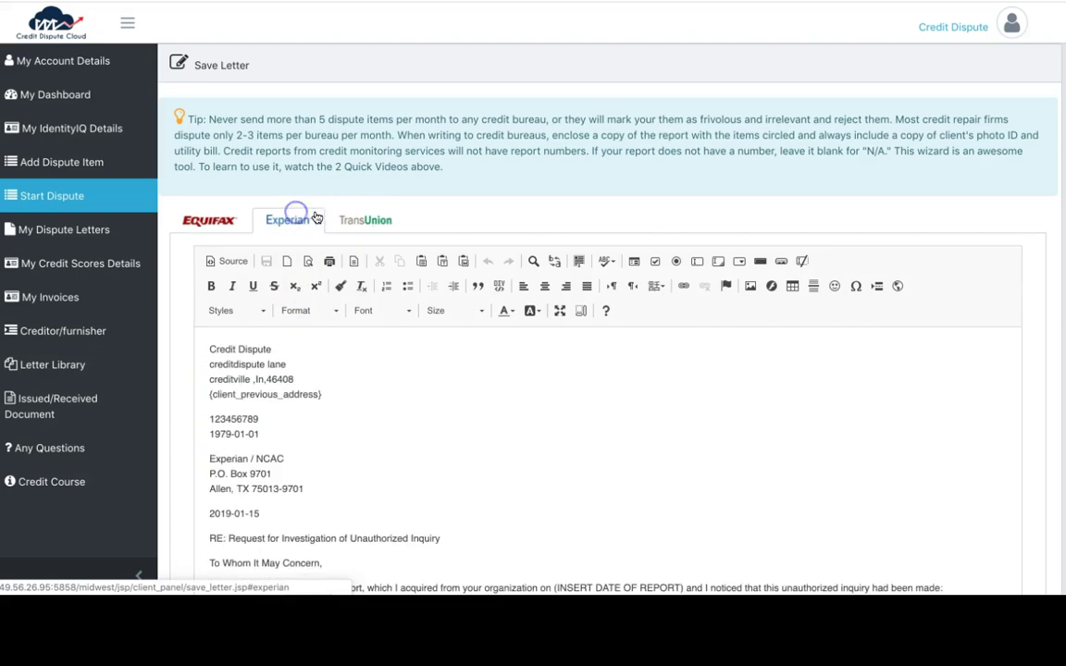
scroll(313, 420, down, 5)
scroll(312, 424, up, 5)
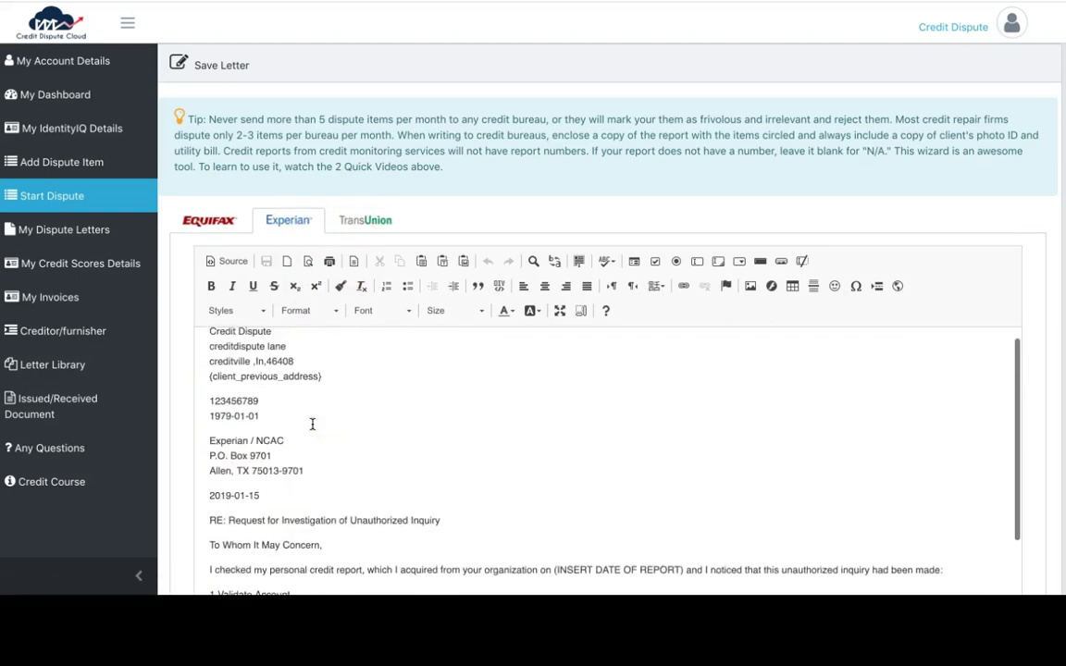
scroll(270, 392, up, 1)
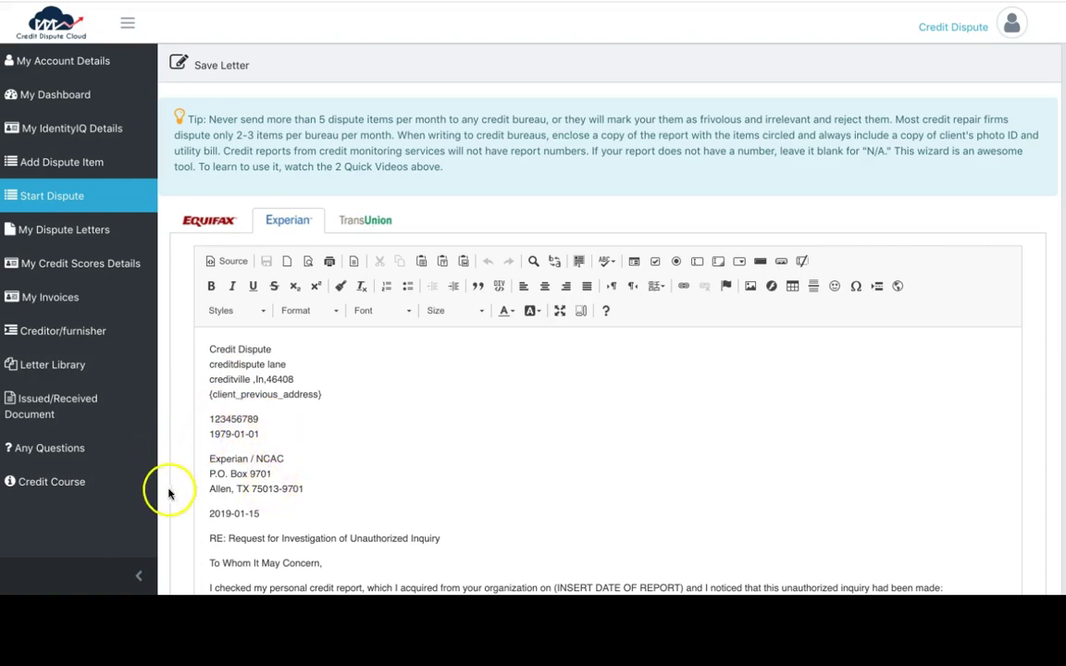
scroll(290, 495, down, 10)
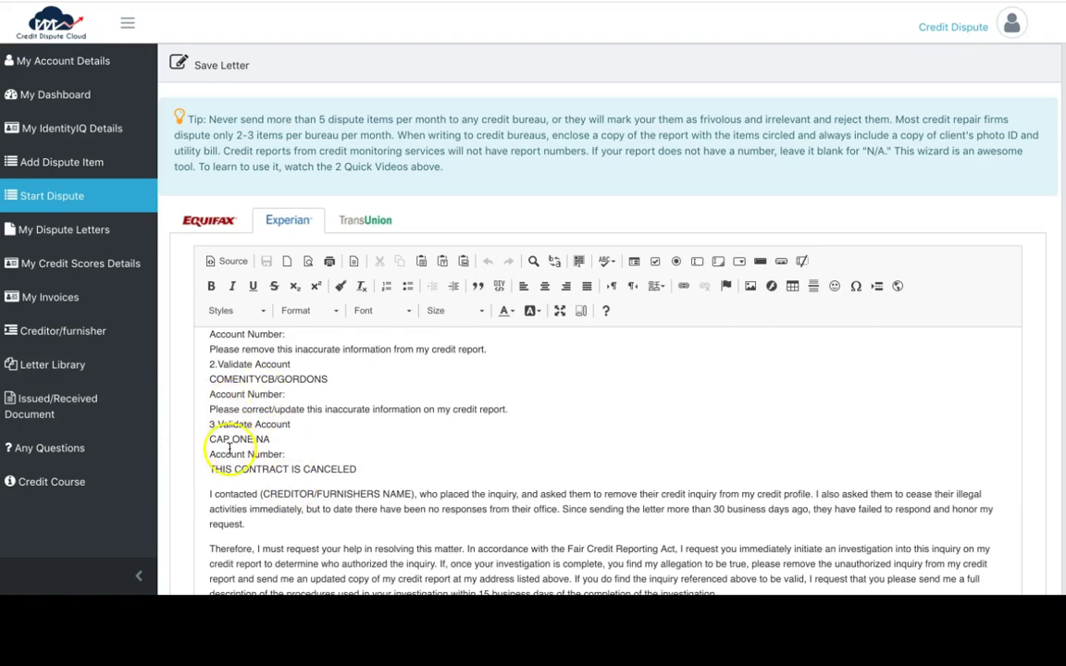
scroll(229, 454, down, 1)
scroll(229, 456, down, 3)
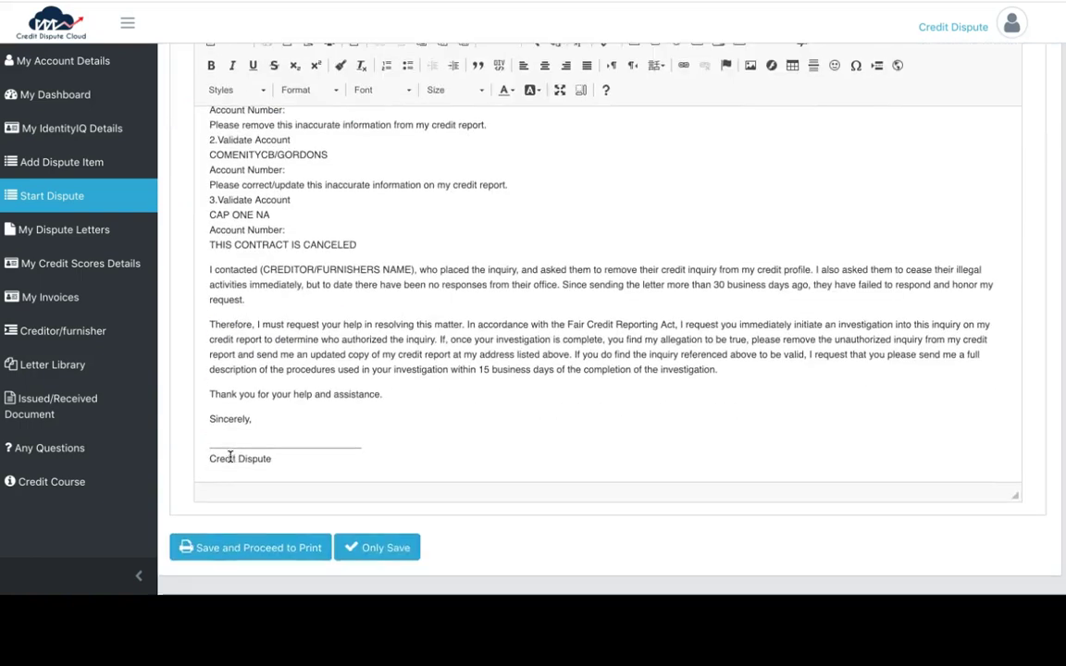
scroll(225, 453, up, 3)
Review the TransUnion letter, then return to the Create Dispute Letter page
click(365, 223)
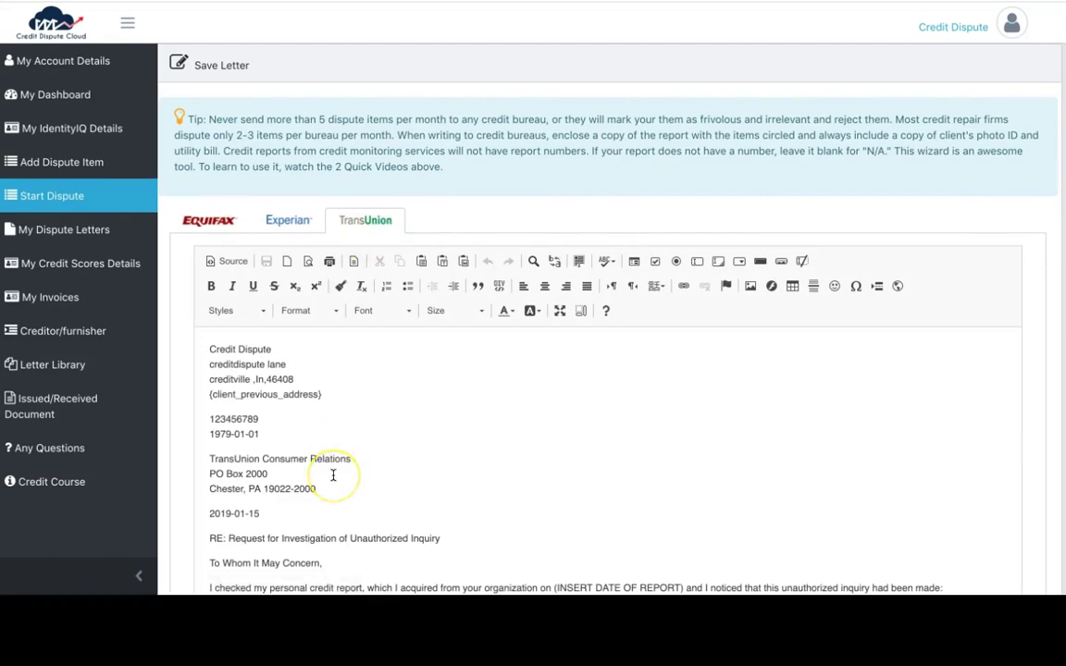
scroll(333, 474, down, 3)
key(alt+Left)
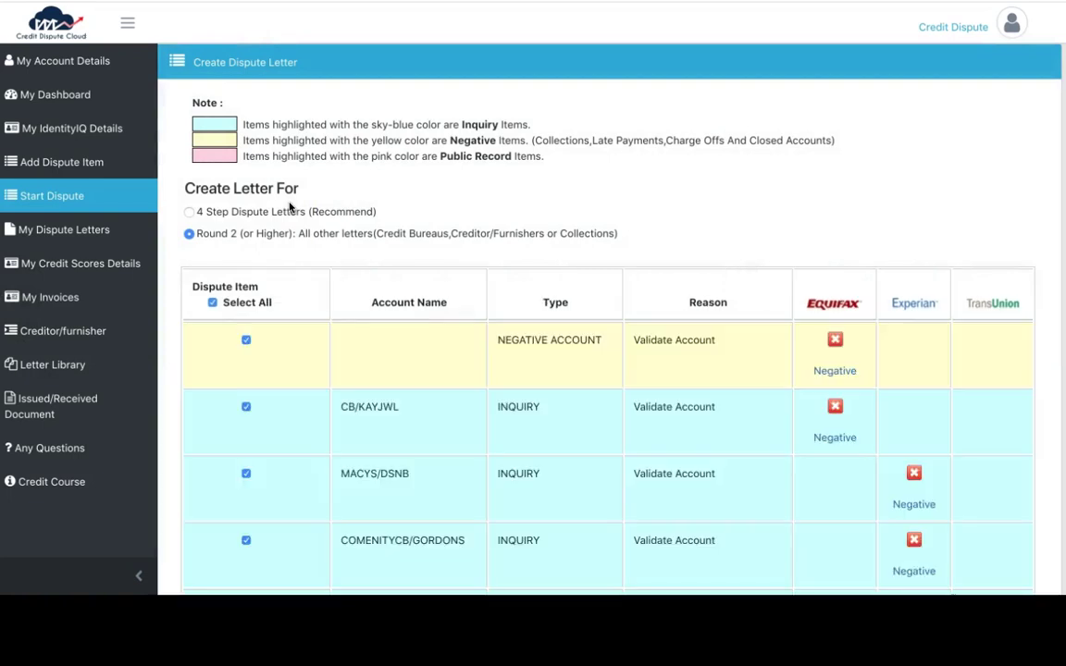
Check only the negative account and switch back to the 4-step dispute letters
click(212, 303)
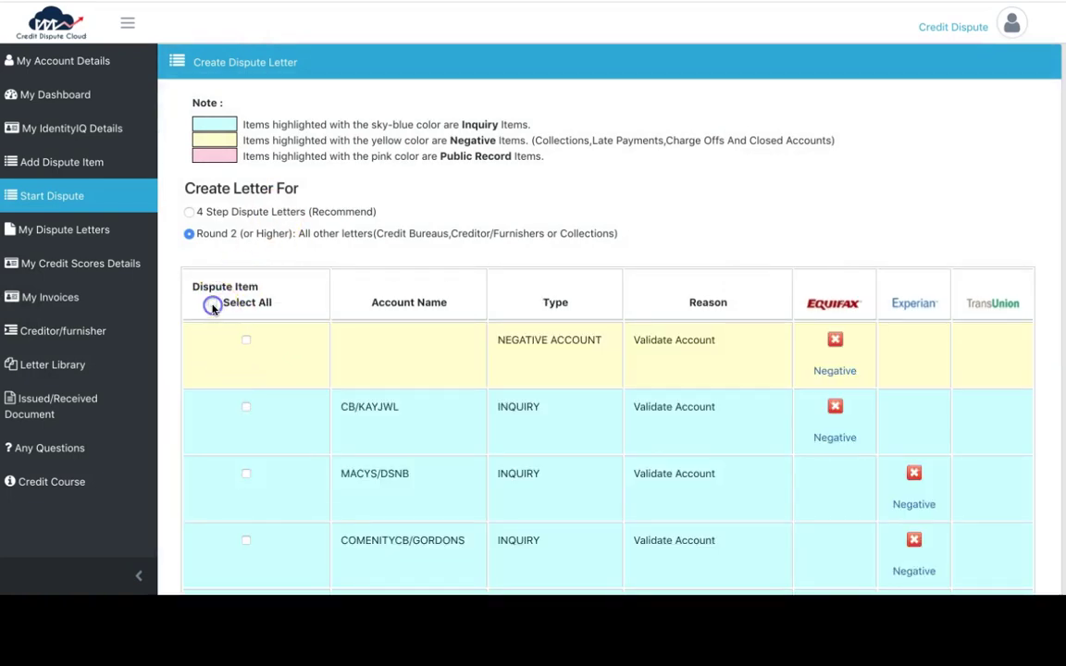
click(246, 341)
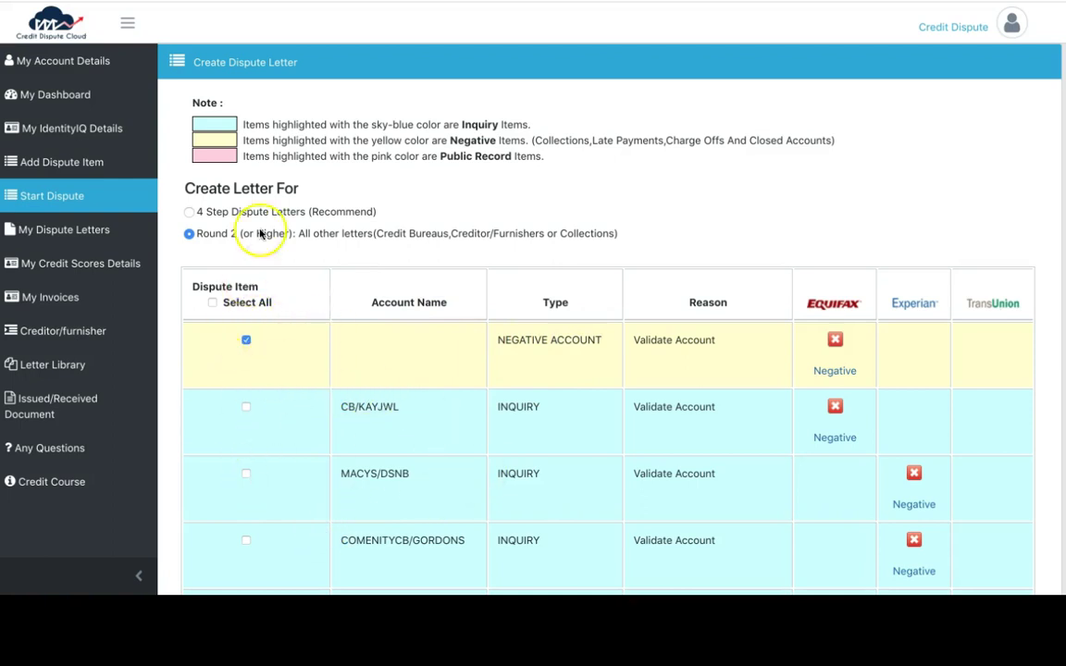
click(218, 212)
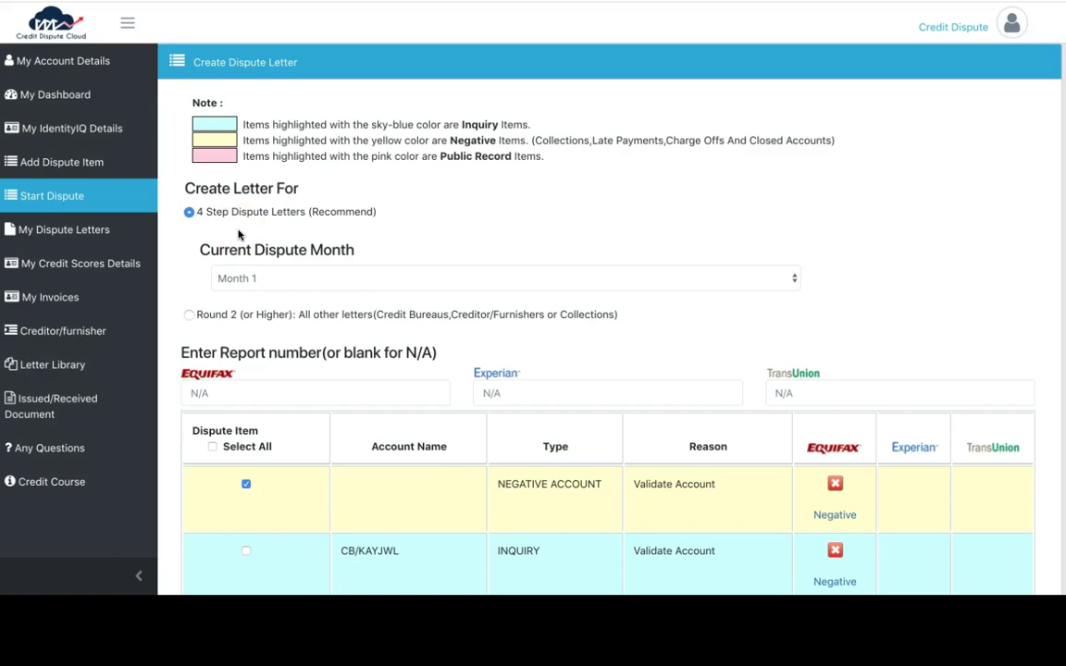
Set the Current Dispute Month to Month 1 and generate the letter
click(244, 279)
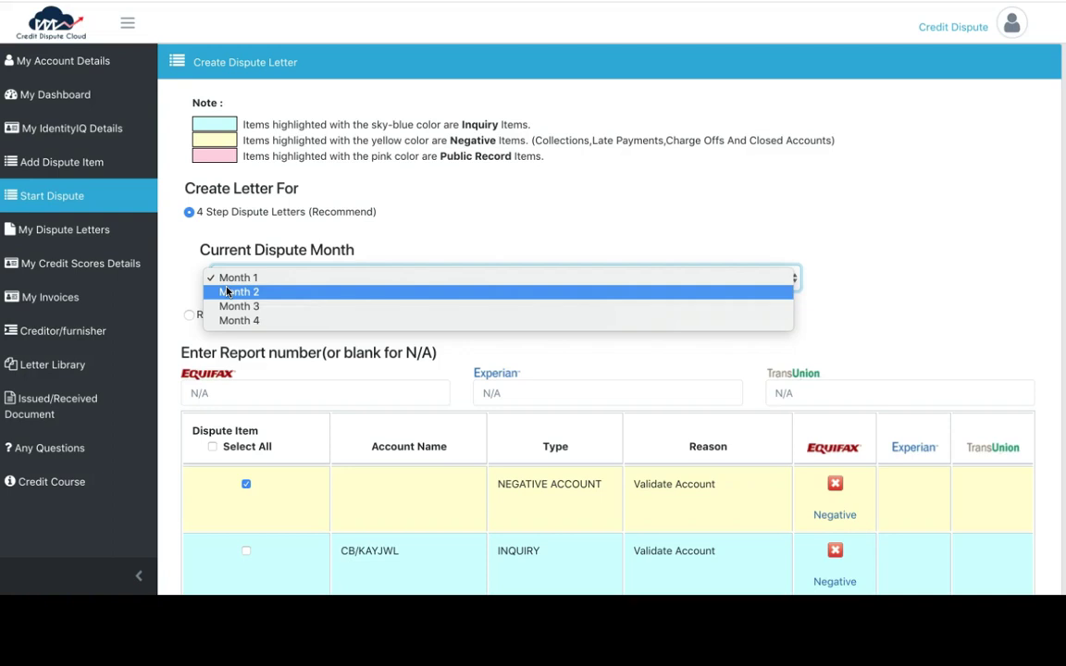
click(222, 271)
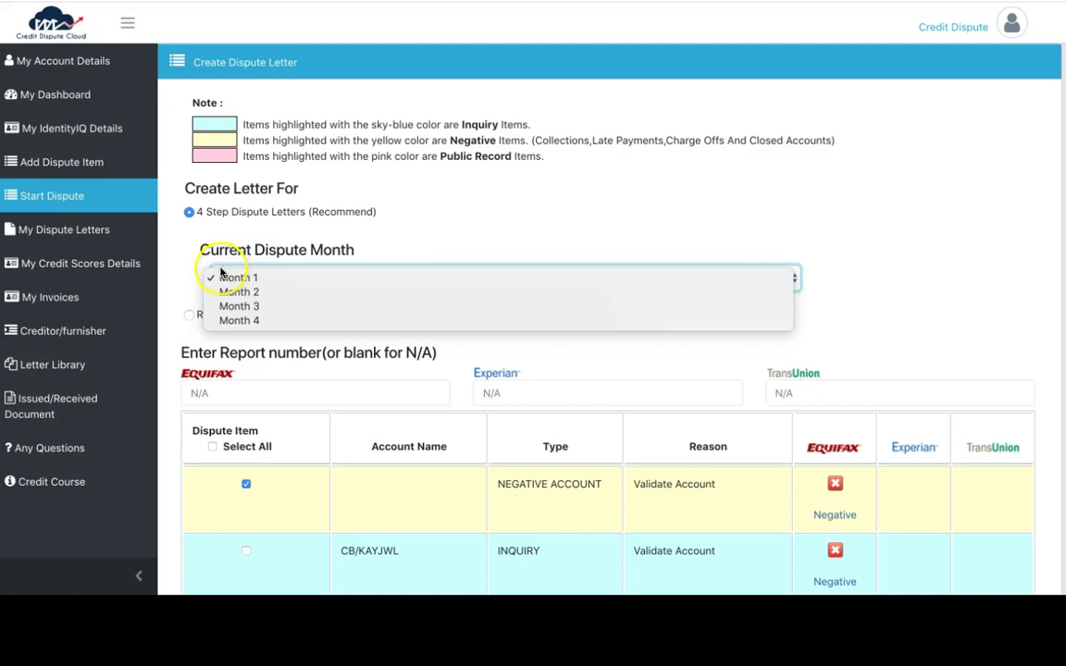
click(203, 275)
click(206, 284)
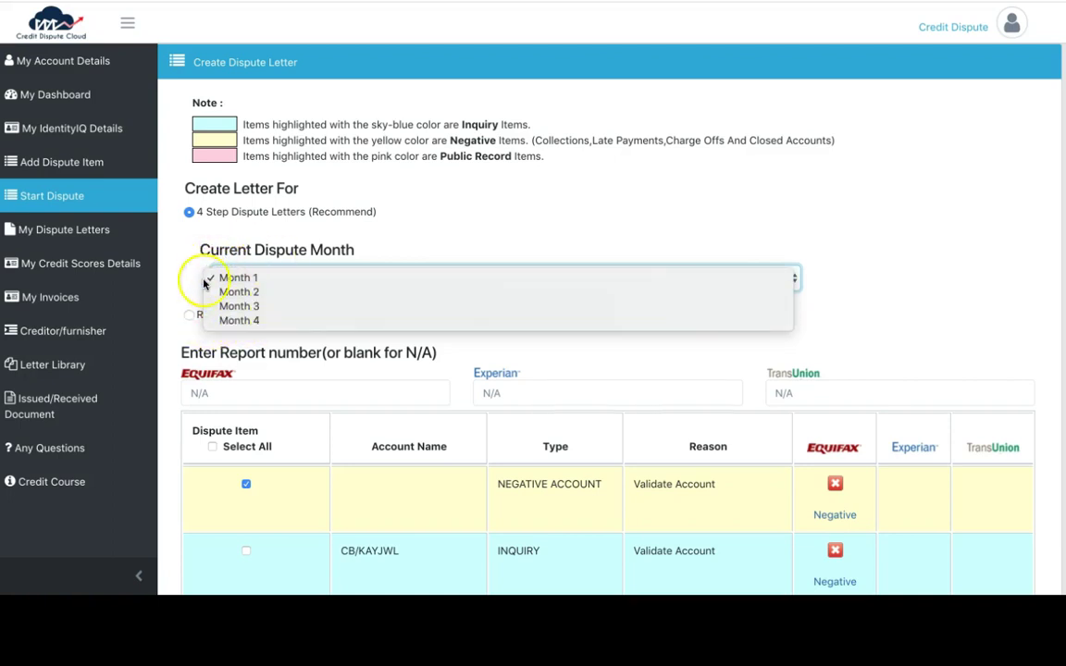
click(255, 278)
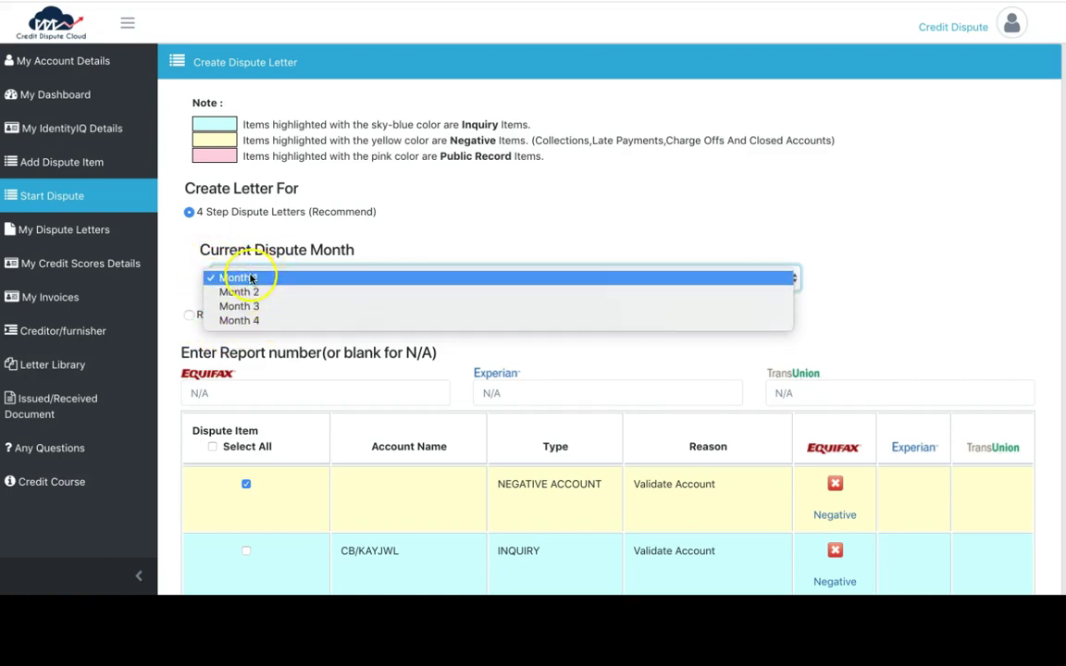
scroll(213, 338, down, 5)
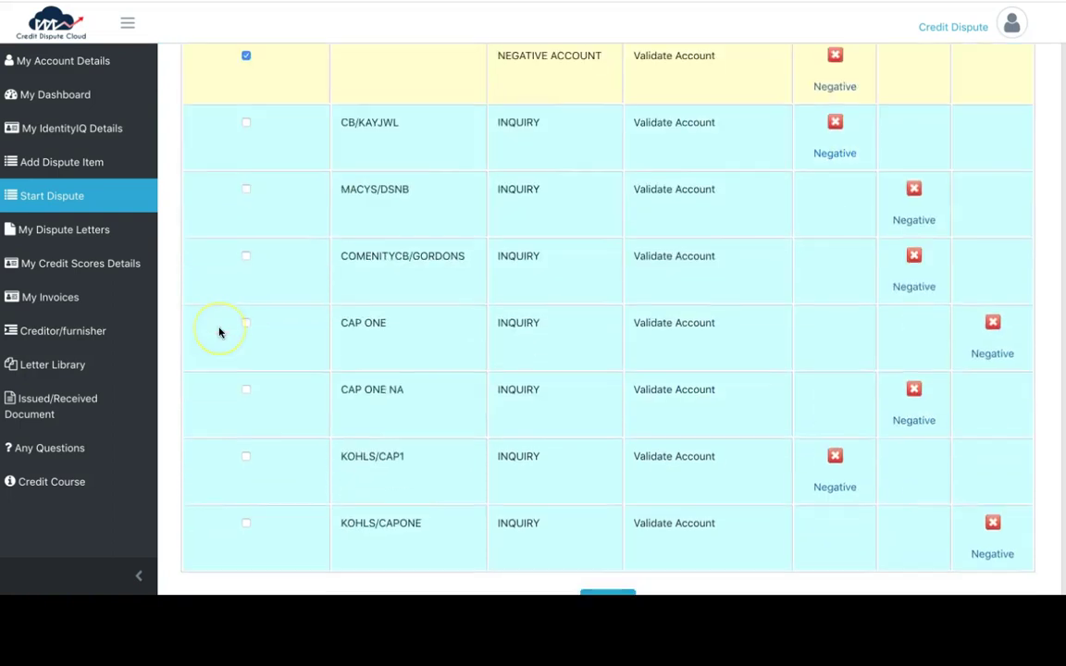
scroll(219, 333, up, 2)
scroll(219, 333, down, 3)
scroll(219, 333, up, 3)
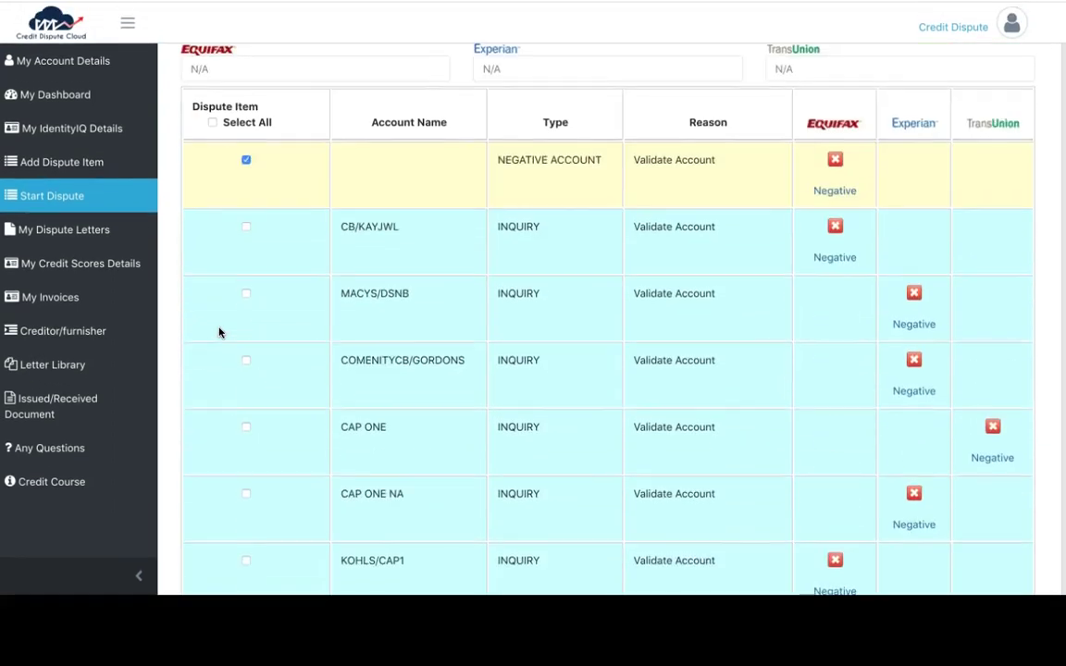
scroll(417, 221, down, 3)
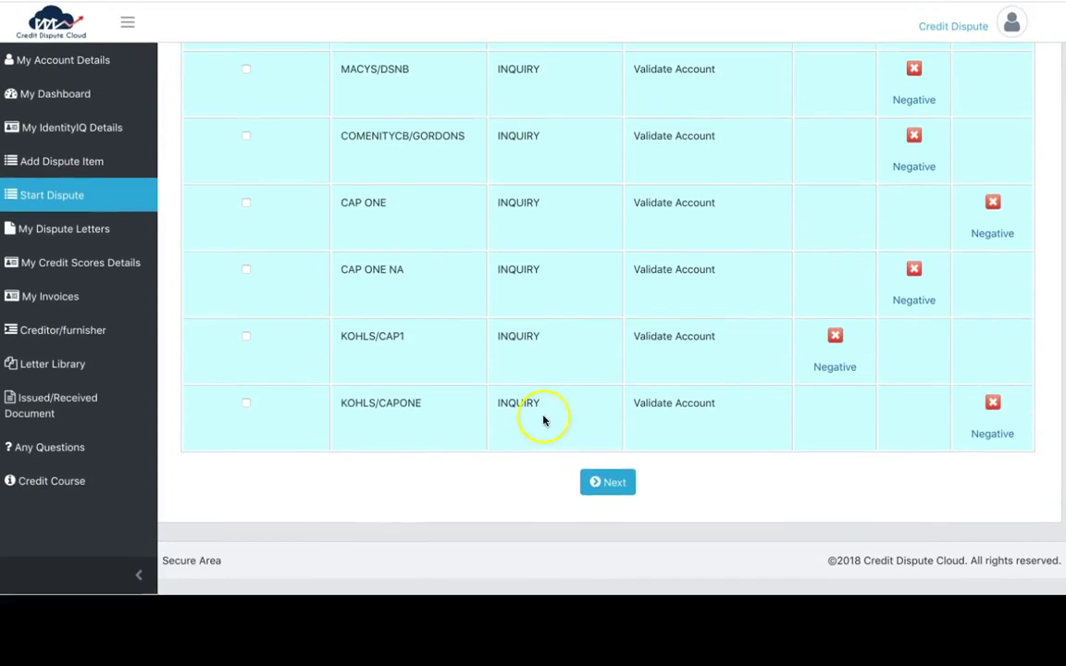
click(596, 483)
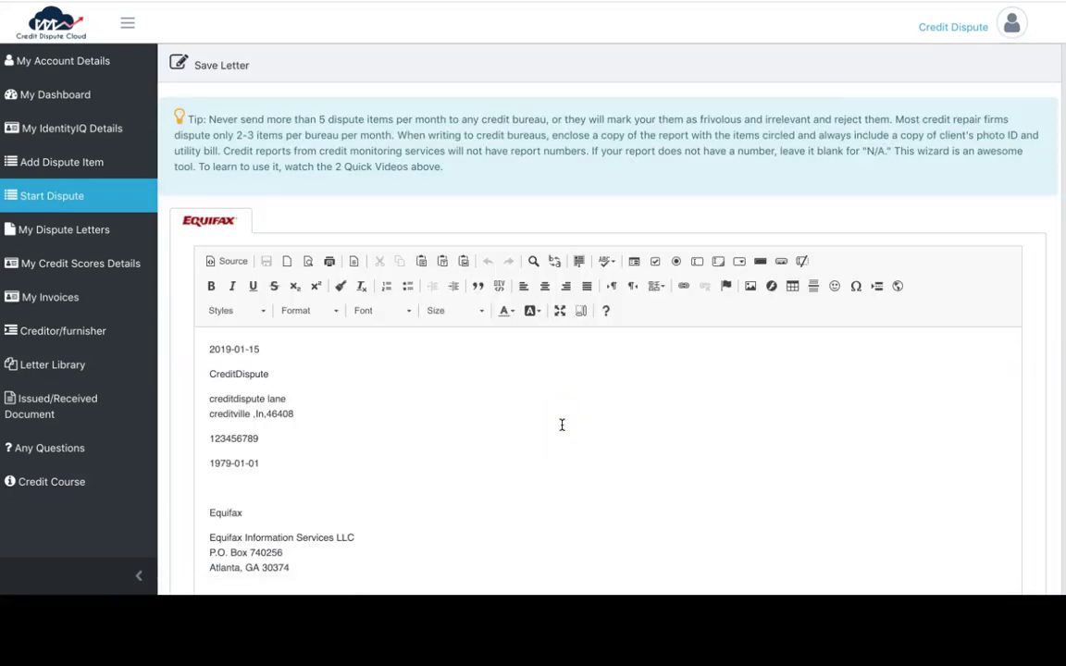
Scroll through the Equifax 609 letter from the date block down to the notary section
scroll(562, 425, down, 5)
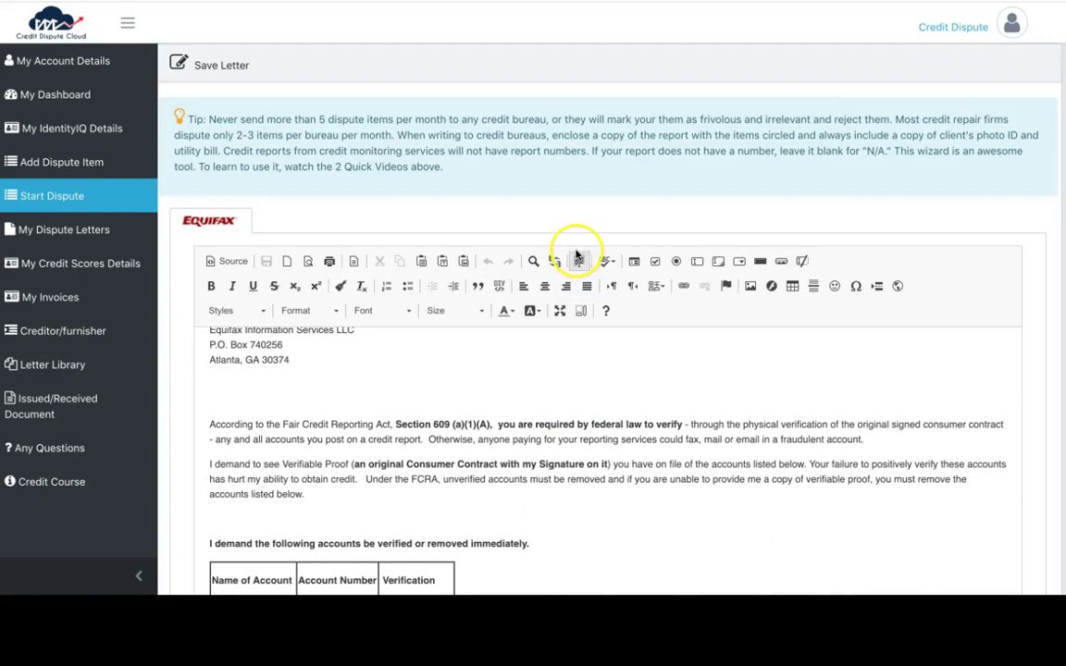
scroll(574, 254, down, 1)
scroll(529, 329, up, 2)
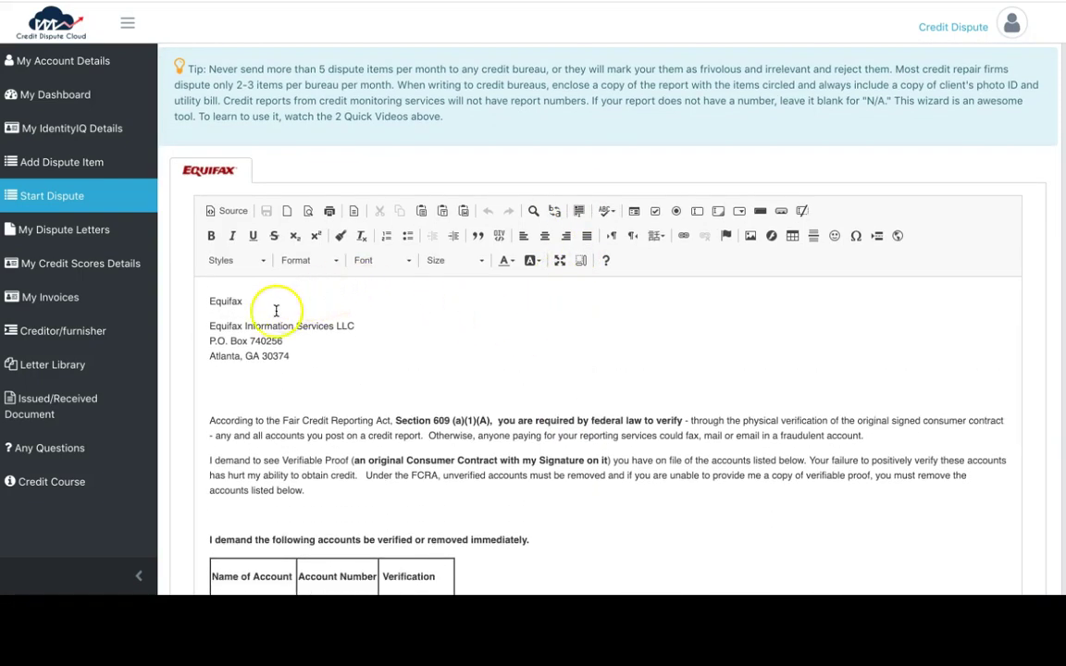
scroll(273, 319, up, 3)
scroll(271, 324, up, 2)
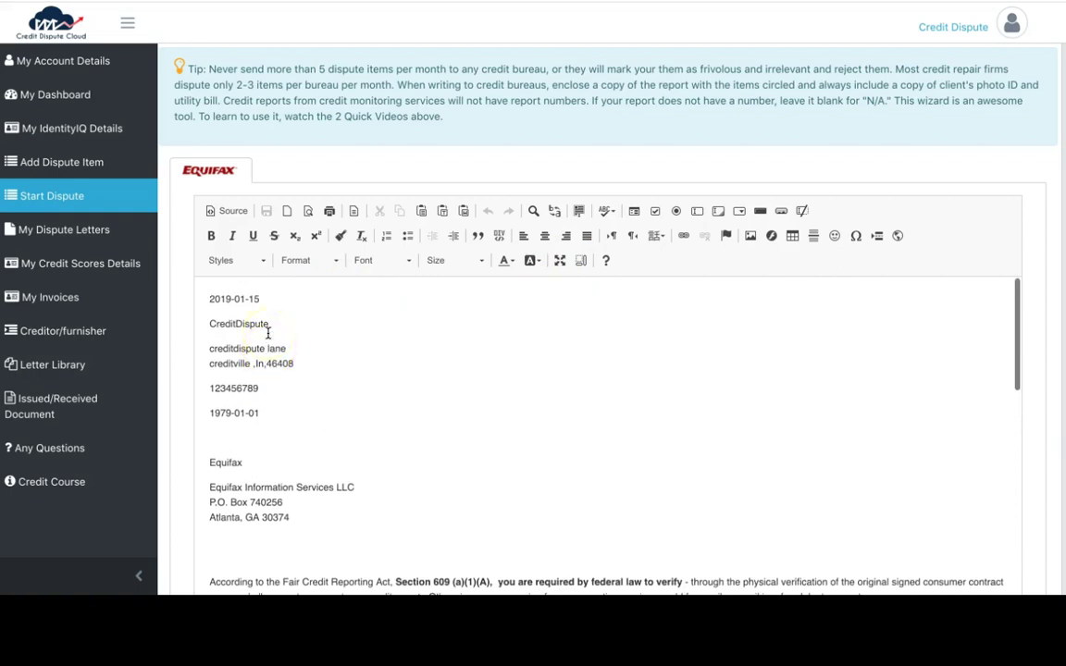
scroll(215, 283, up, 1)
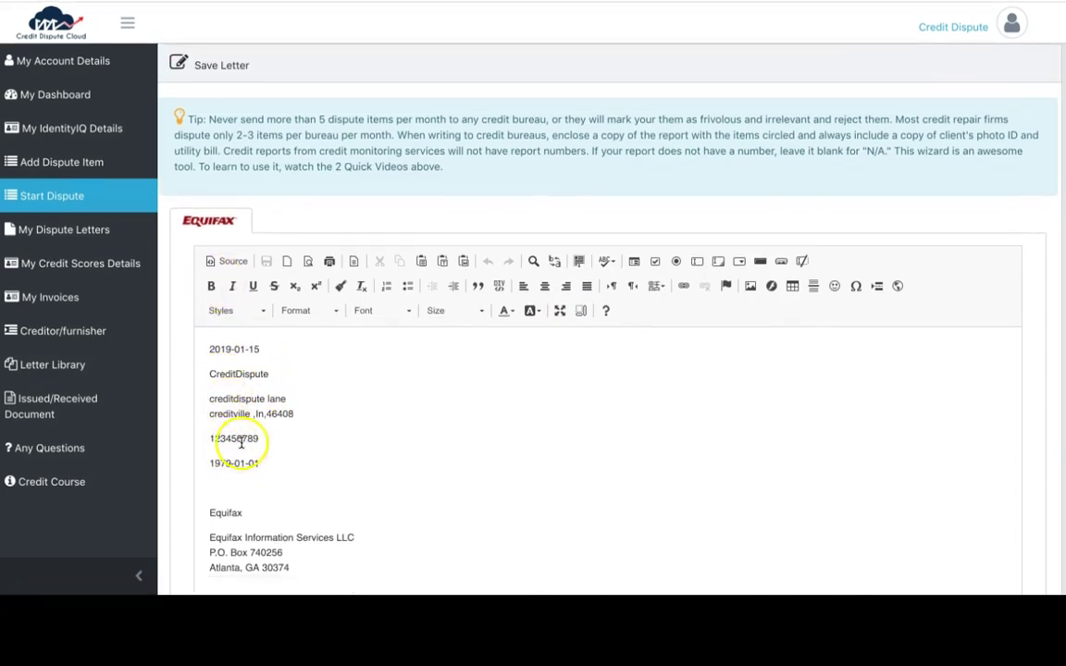
scroll(239, 463, down, 10)
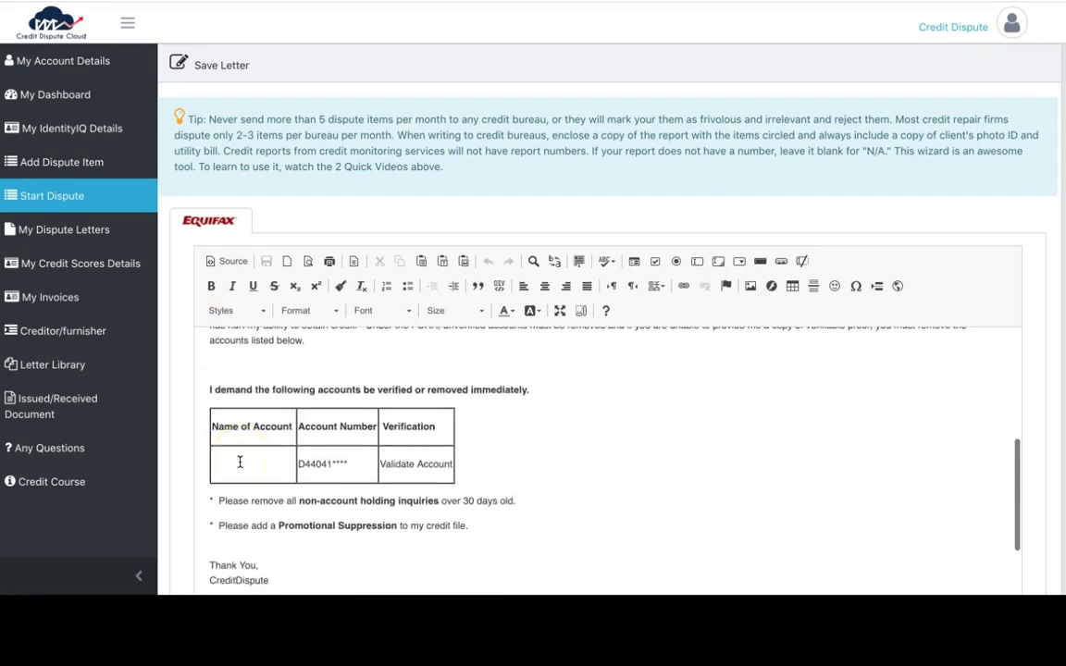
scroll(239, 462, down, 5)
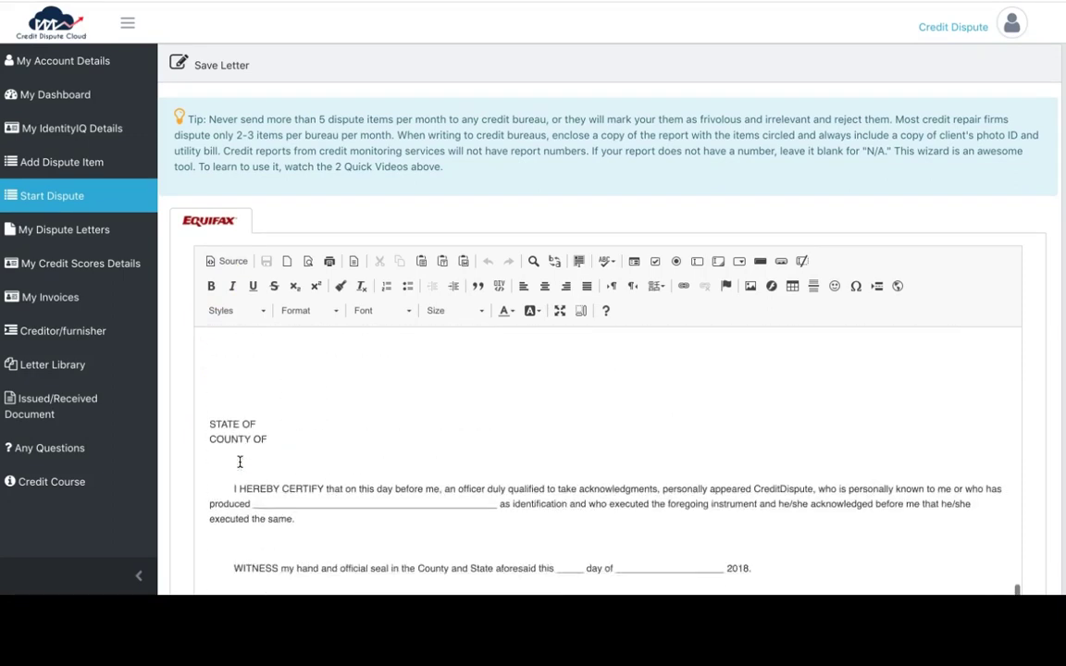
scroll(239, 462, down, 1)
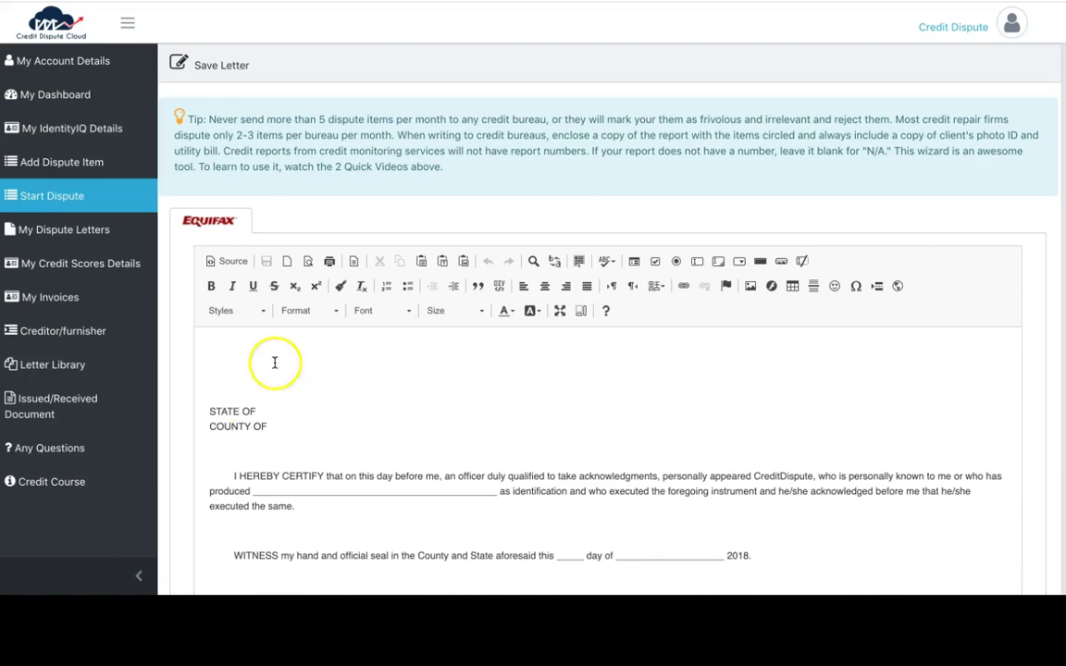
scroll(333, 219, down, 2)
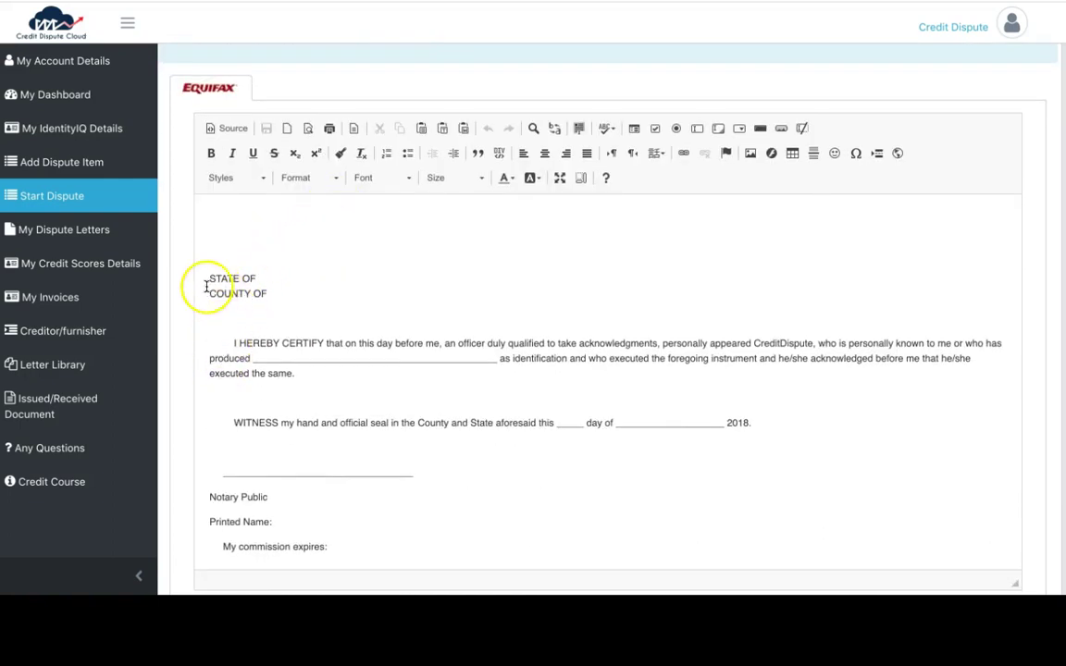
Select the STATE OF and COUNTY OF lines, then scroll down to the save buttons
drag(209, 280, 250, 305)
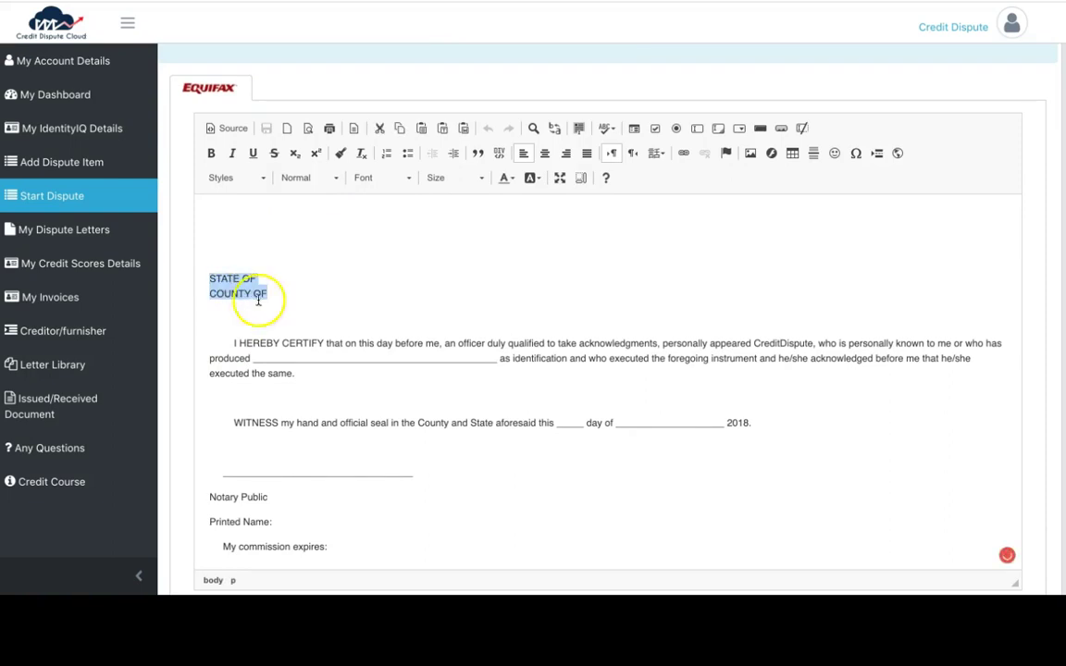
scroll(334, 259, up, 1)
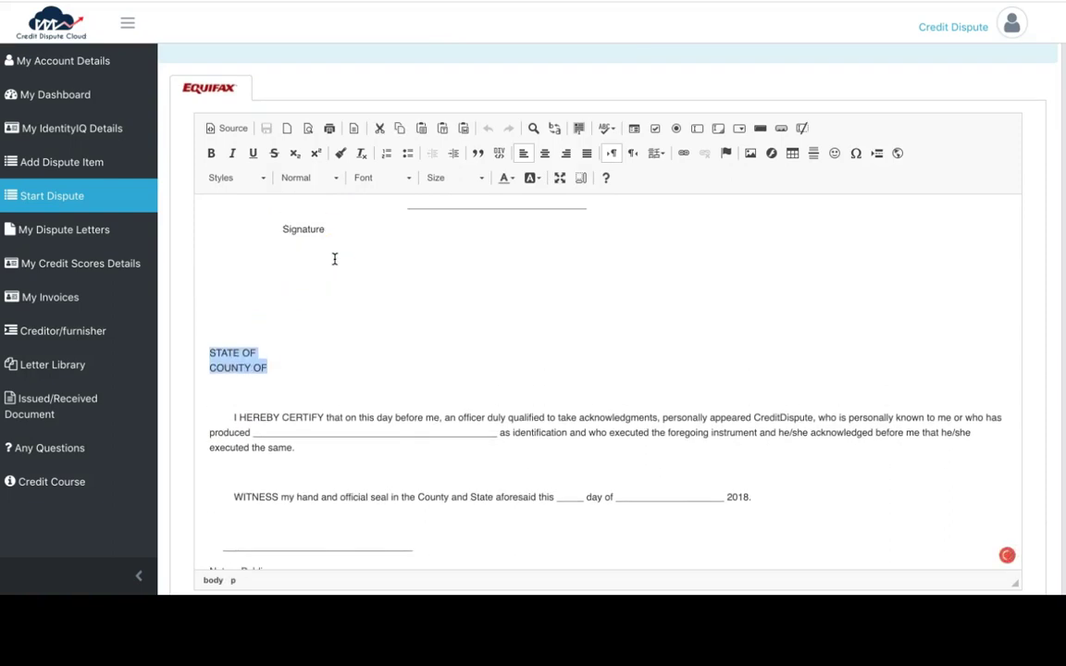
scroll(334, 259, up, 3)
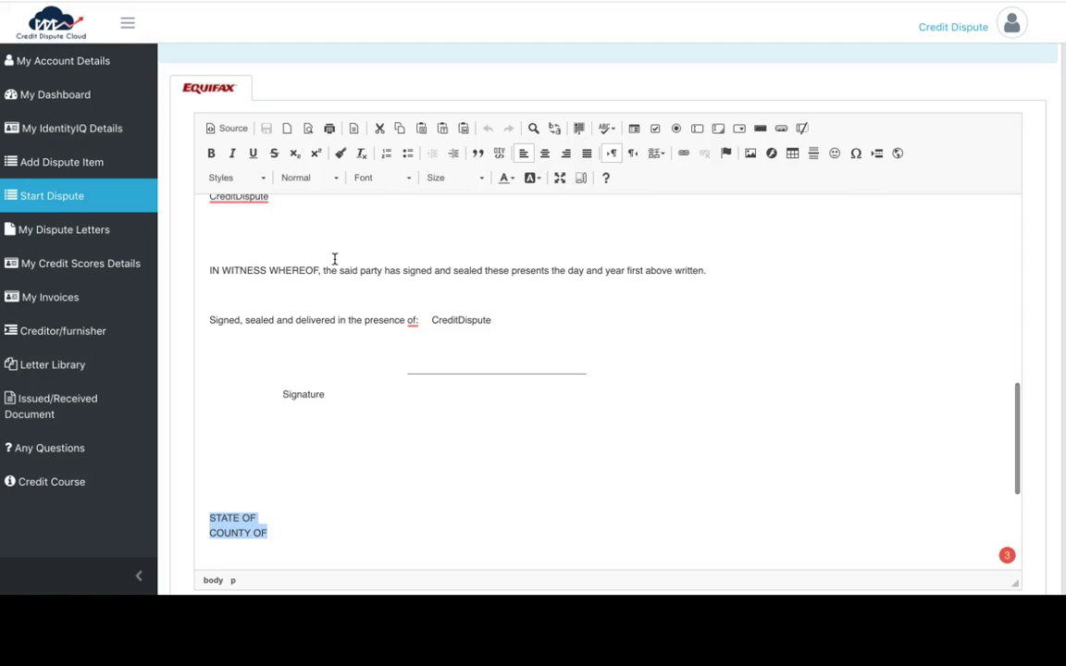
scroll(334, 259, up, 1)
scroll(334, 259, up, 6)
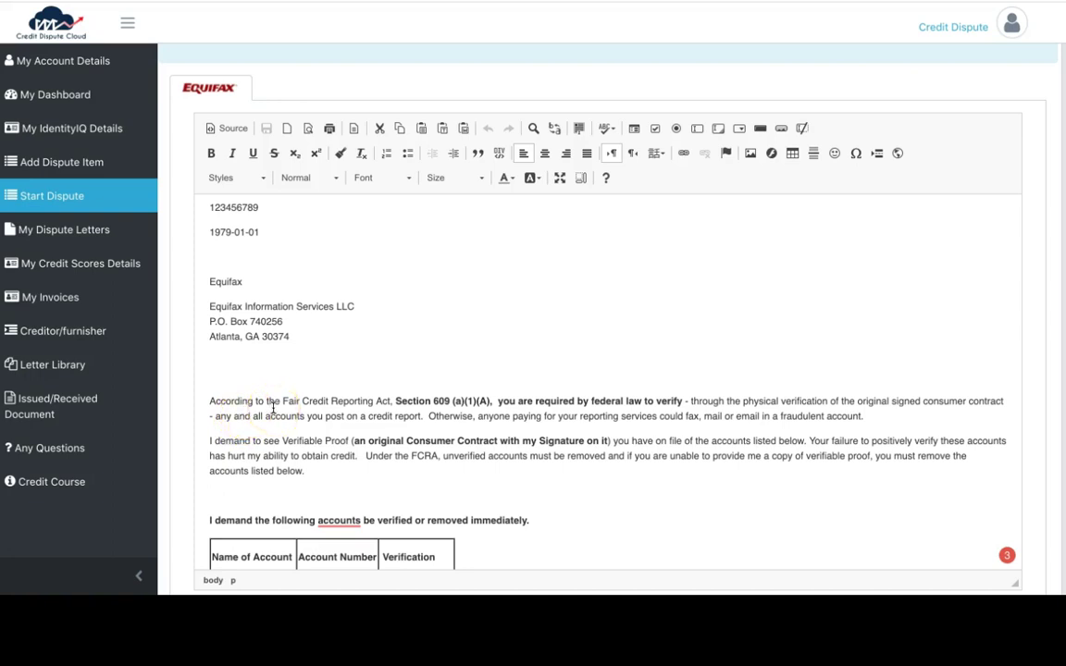
scroll(273, 407, down, 10)
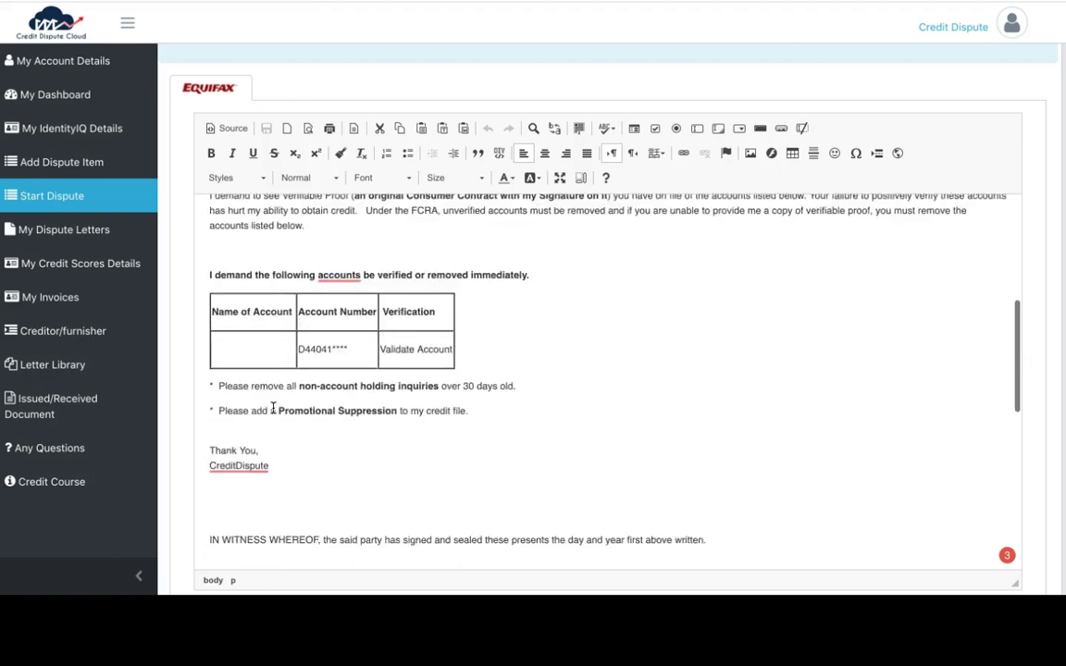
scroll(286, 111, down, 2)
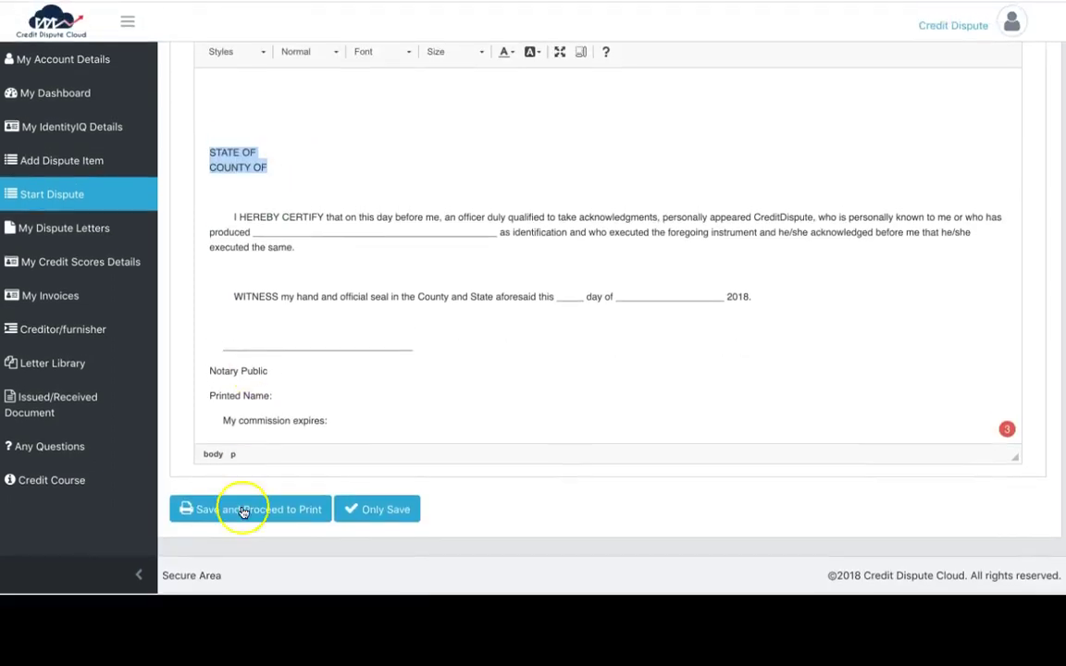
Save the Equifax letter, view its 2-page print preview, and cancel without saving a PDF
click(268, 520)
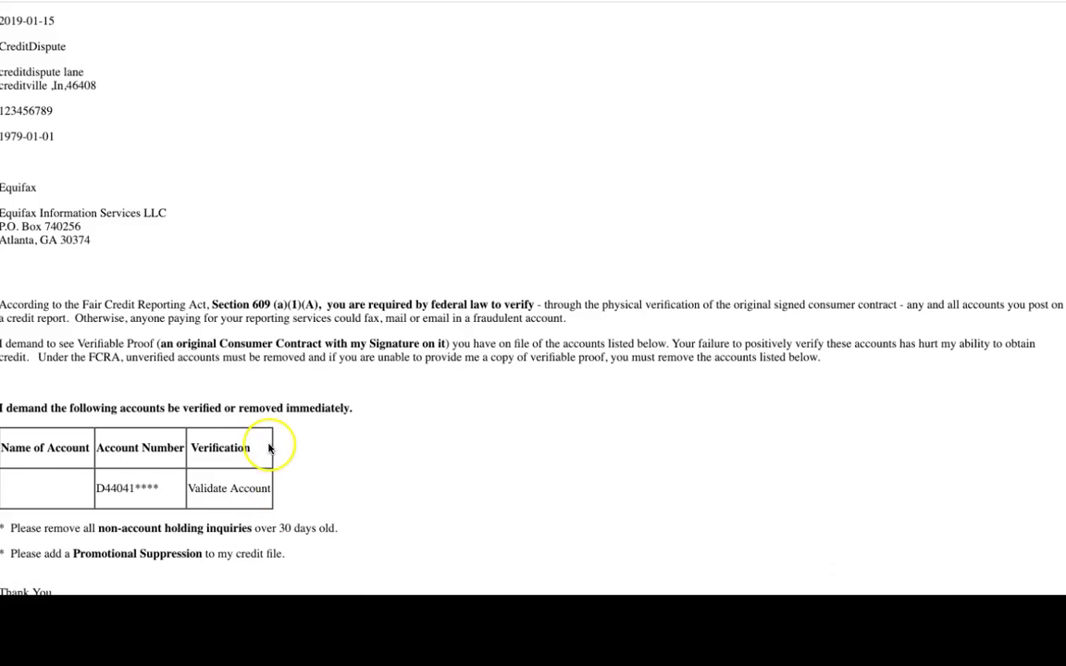
scroll(269, 445, down, 10)
scroll(237, 209, up, 10)
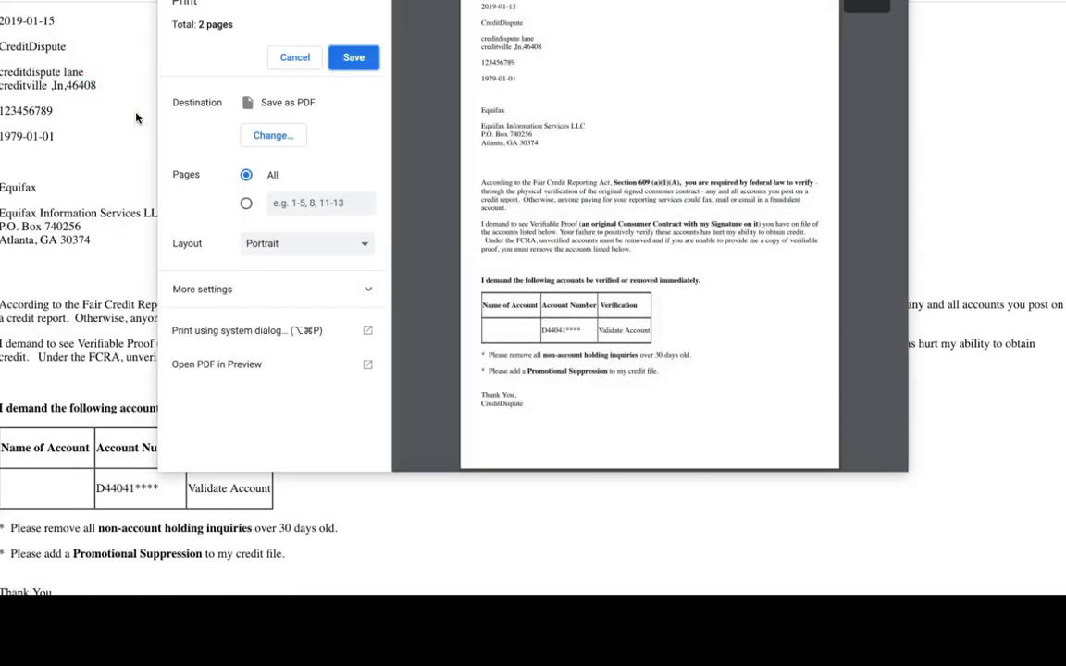
click(295, 56)
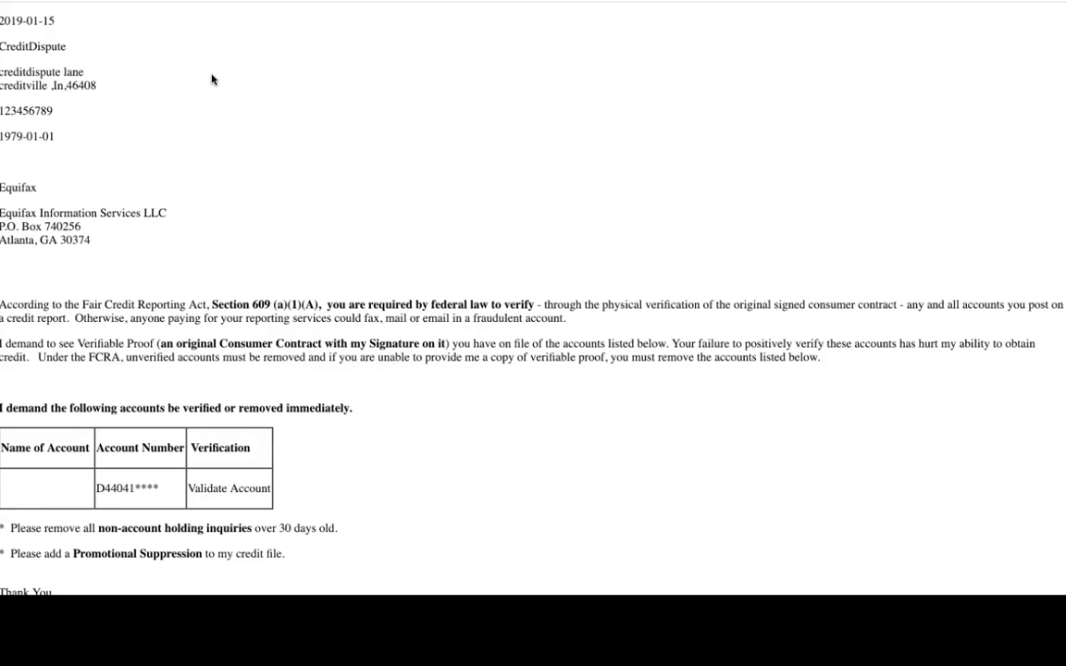
Scroll to the printable letter's witness and notary section, then switch to the macOS Desktop space
scroll(211, 79, down, 6)
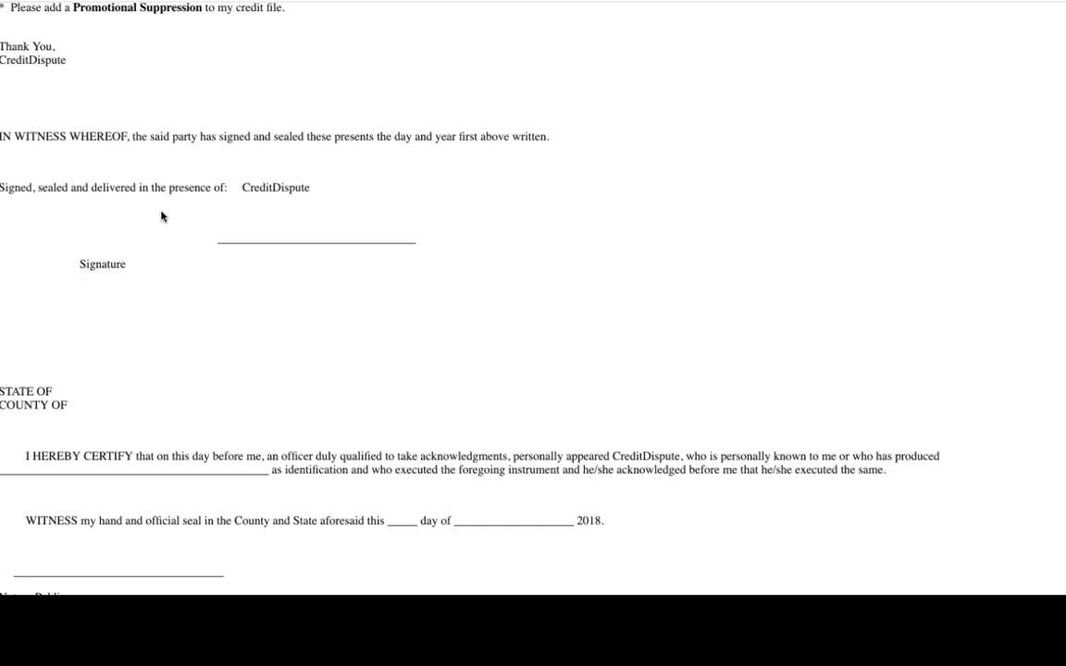
key(ctrl+Left)
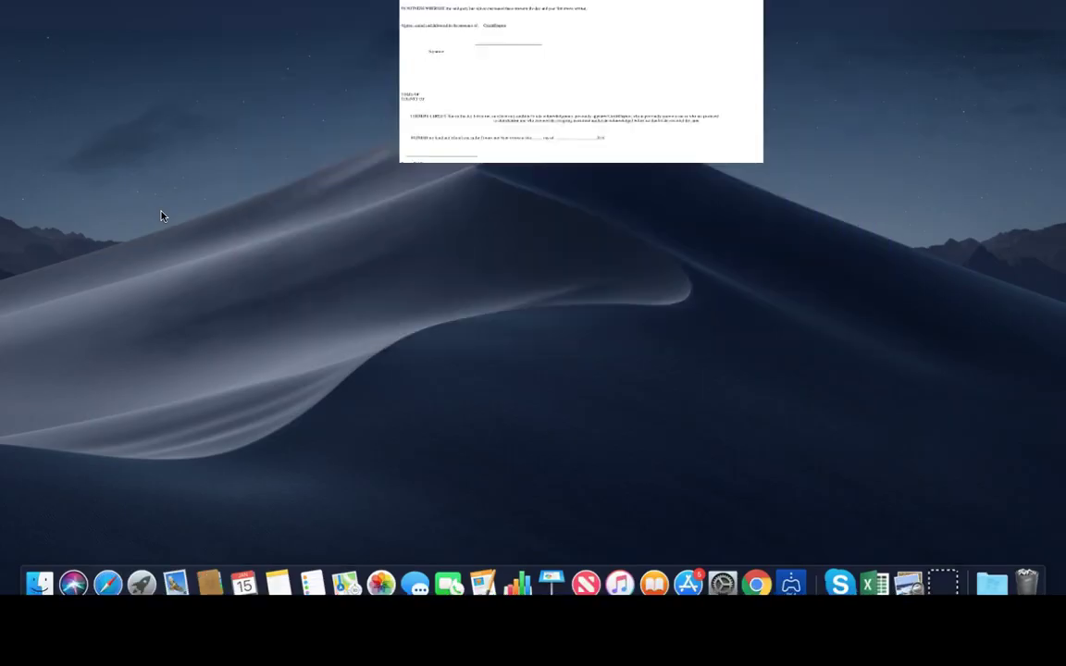